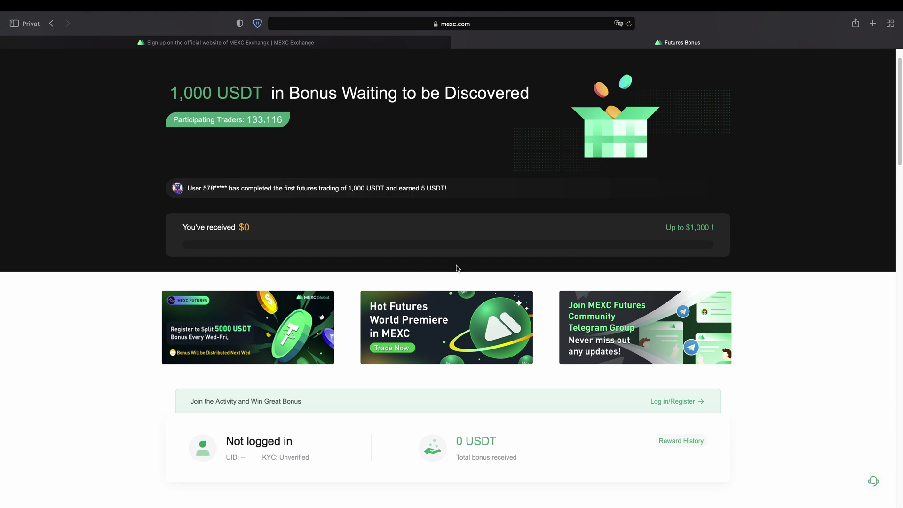
- Switch to the other MEXC tab and open the wallet overview showing 0.03780431 BTC
scroll(468, 218, down, 8)
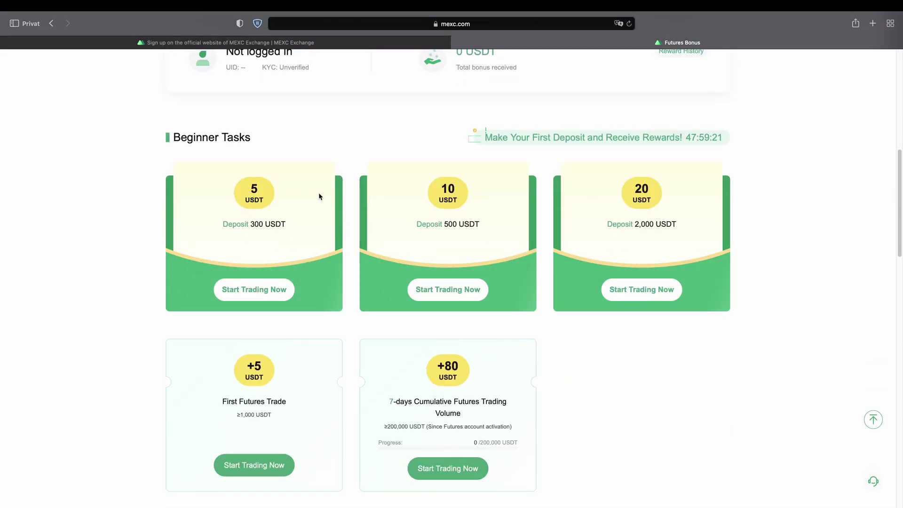
scroll(582, 218, down, 6)
scroll(455, 230, down, 4)
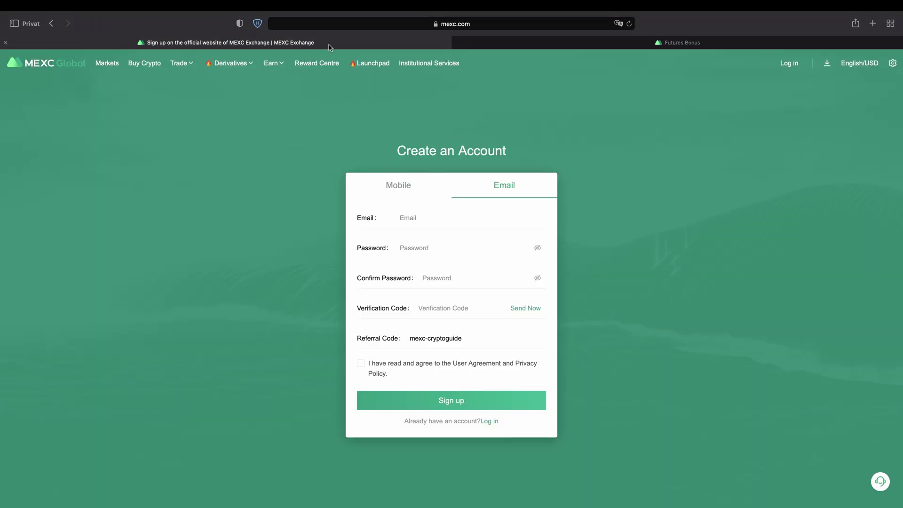
click(309, 42)
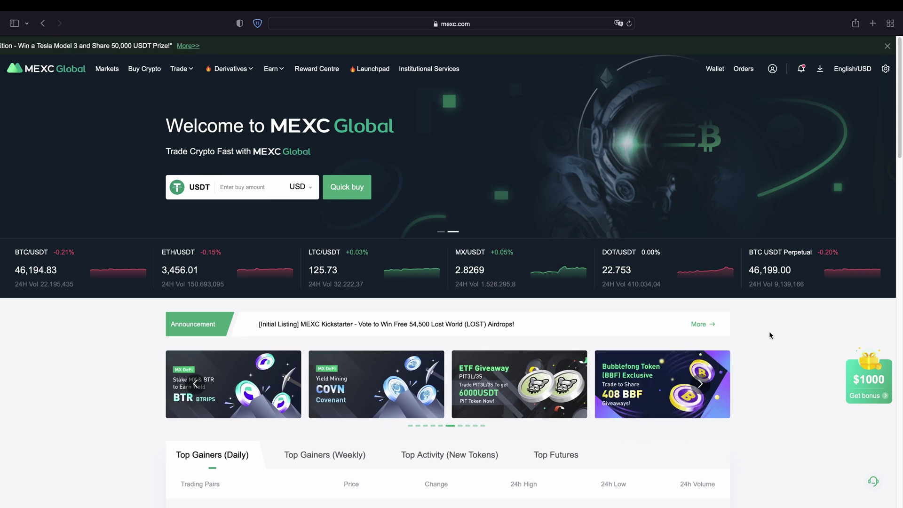
mouse_move(715, 69)
click(716, 96)
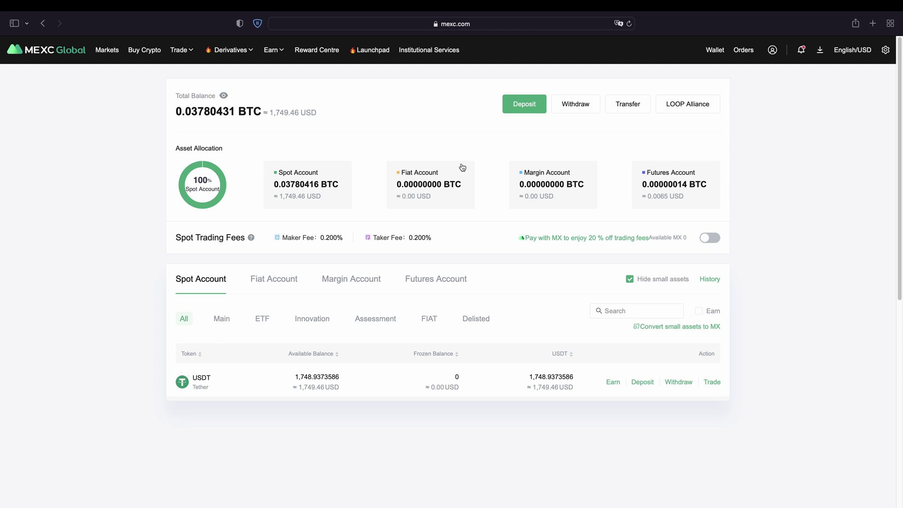
- Open the Deposit page for Bitcoin on the BTC network and copy its deposit address
click(522, 107)
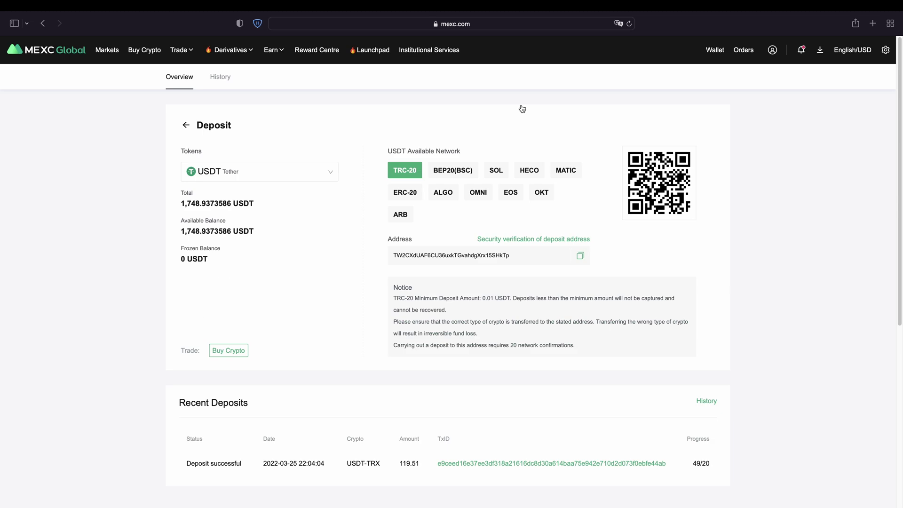
click(303, 182)
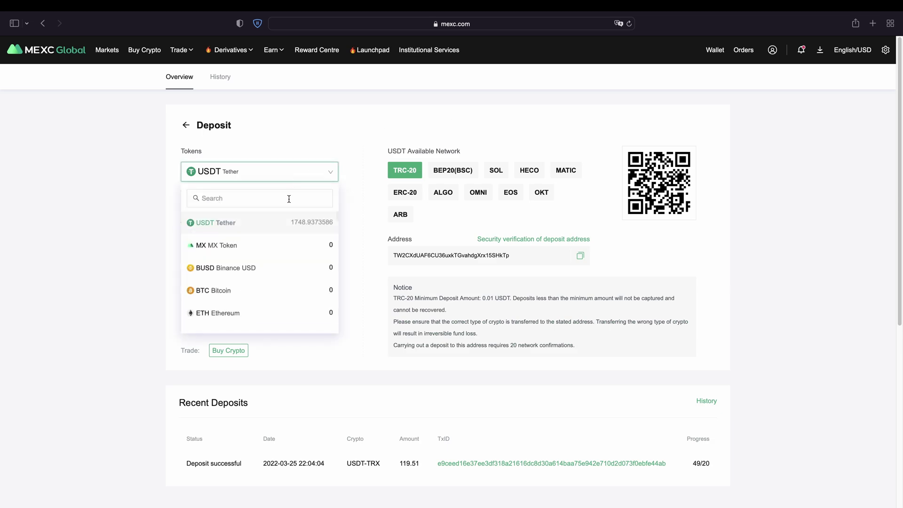
scroll(259, 245, down, 5)
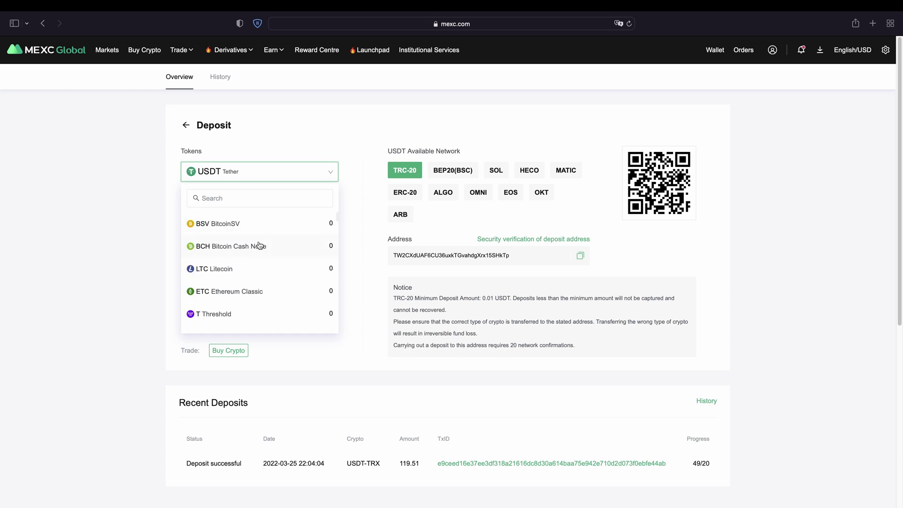
scroll(259, 245, down, 10)
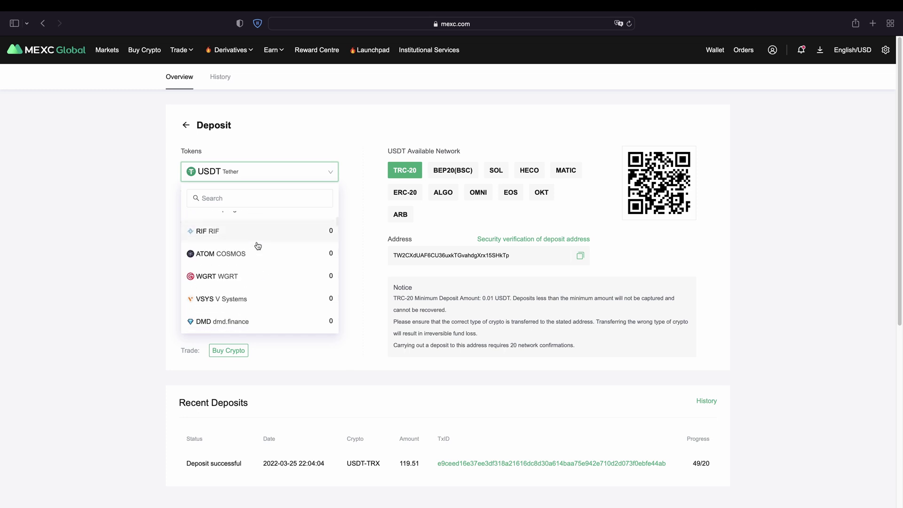
scroll(258, 245, up, 15)
click(235, 294)
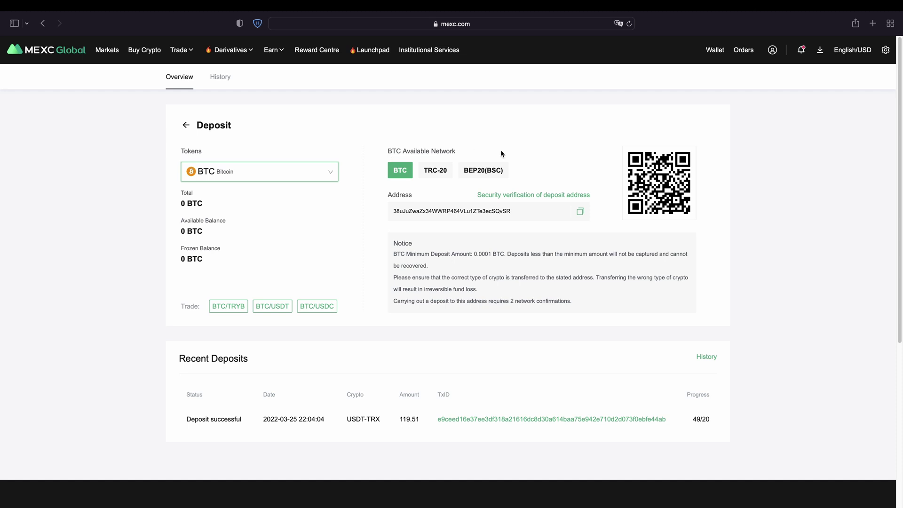
click(402, 173)
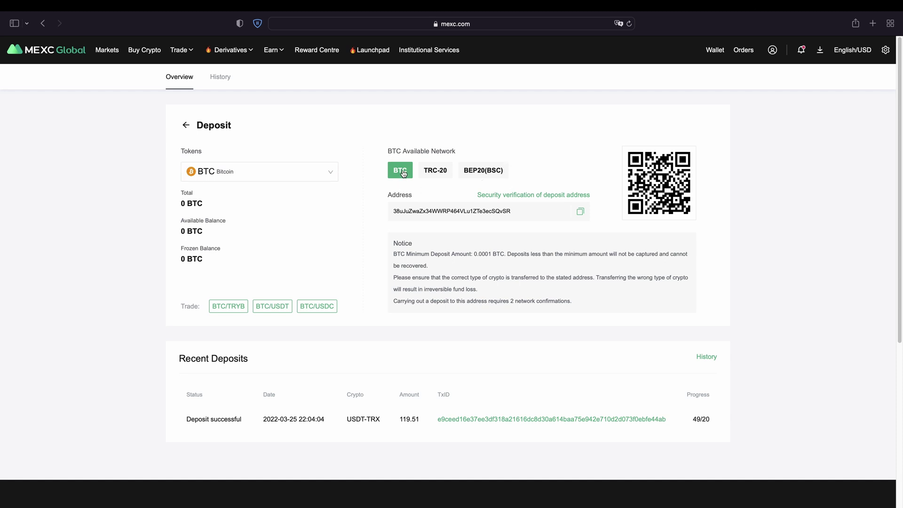
click(579, 211)
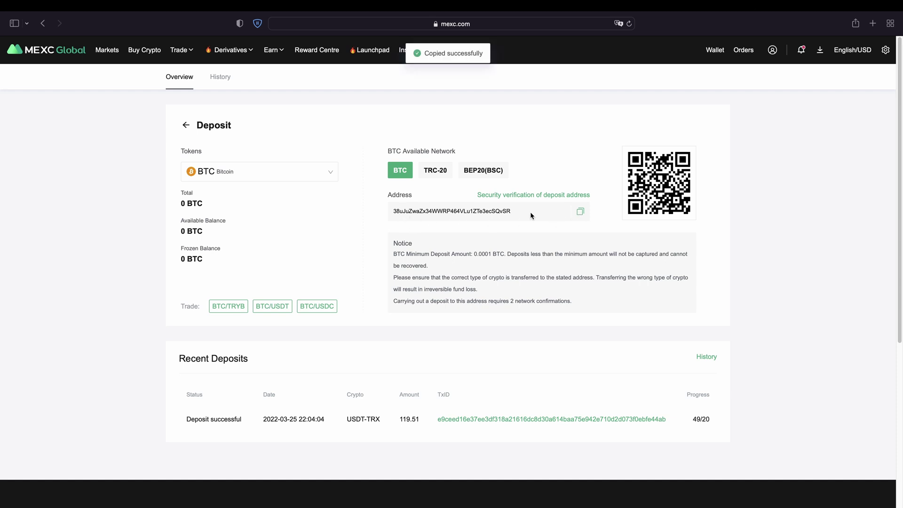
- Try the TRC-20 and BEP20(BSC) networks, then return to the BTC network
click(431, 173)
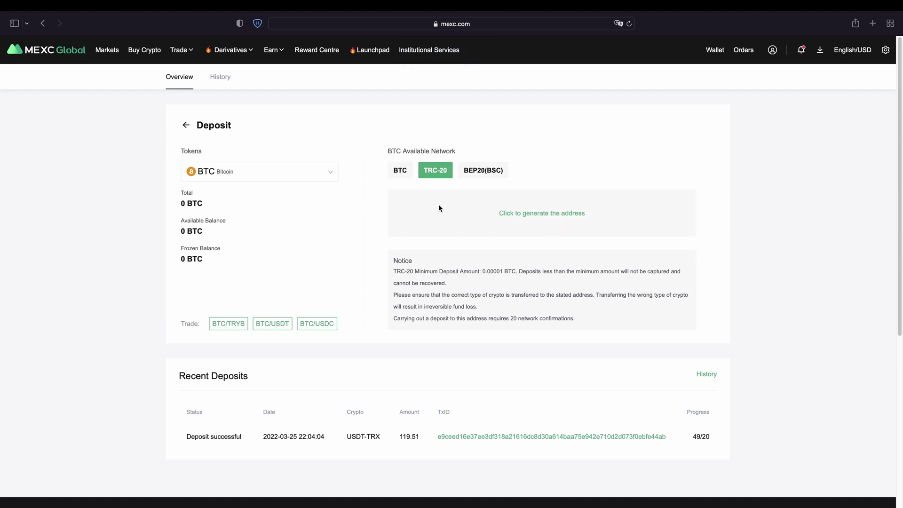
click(481, 179)
click(400, 174)
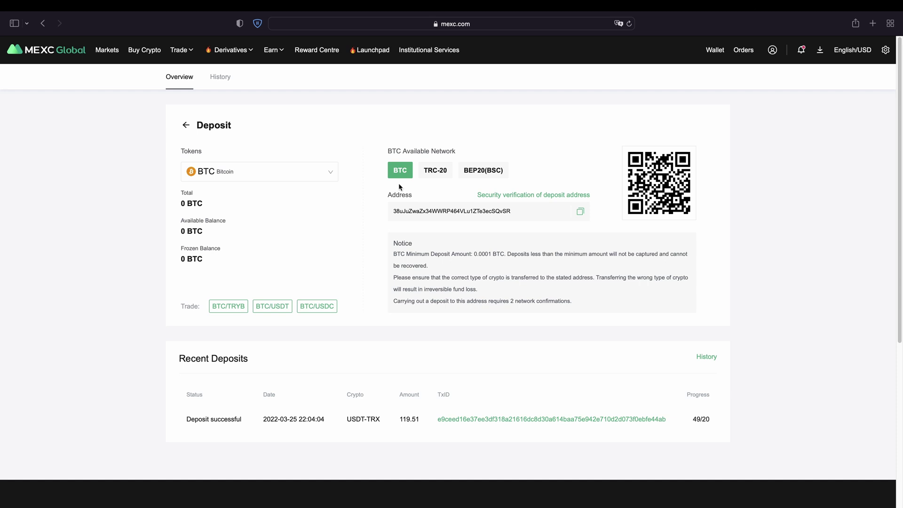
- Switch the deposit token to USDT, try ERC-20, settle on TRC-20 and copy the address
click(338, 175)
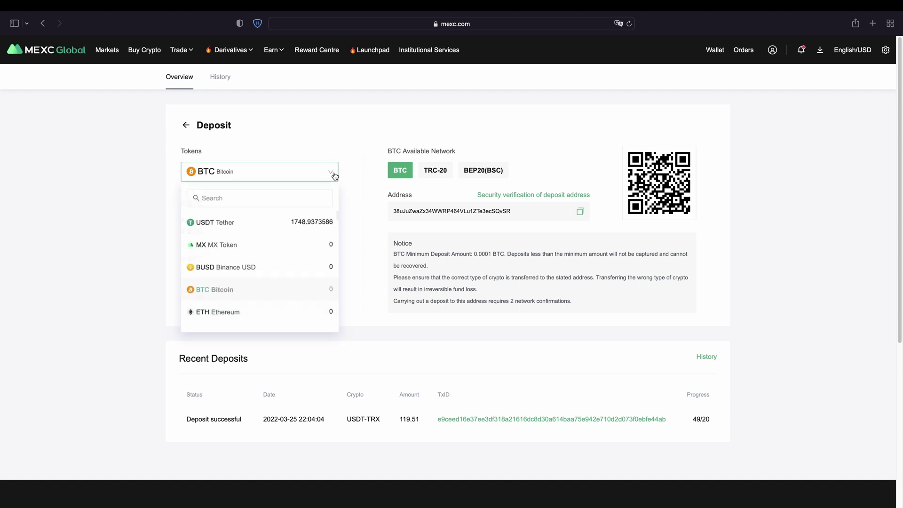
click(259, 229)
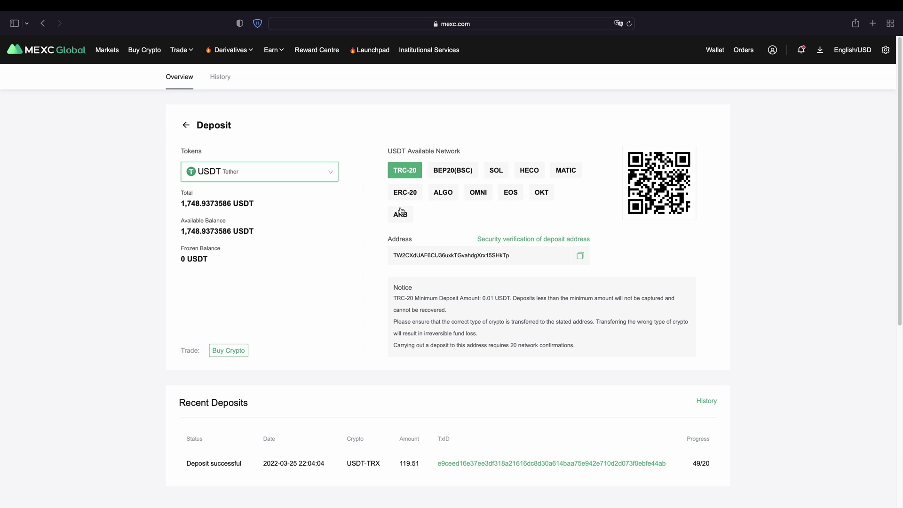
click(404, 193)
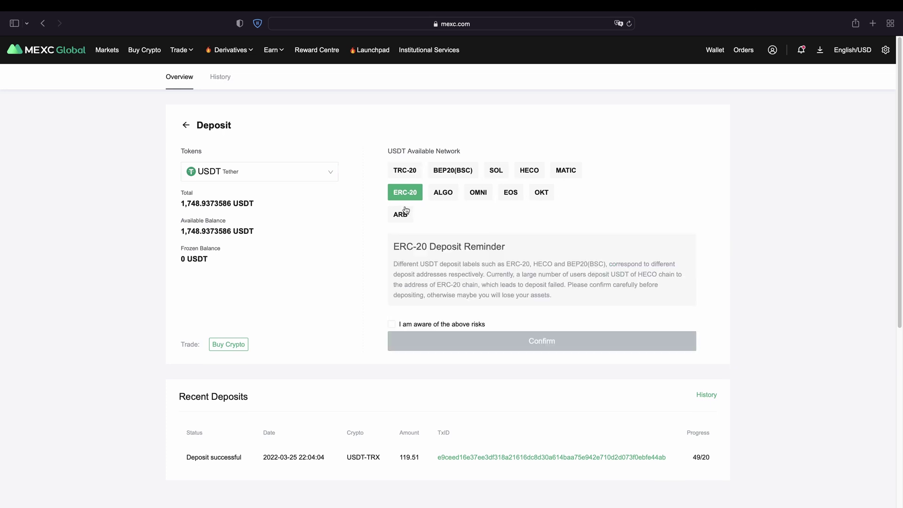
click(411, 174)
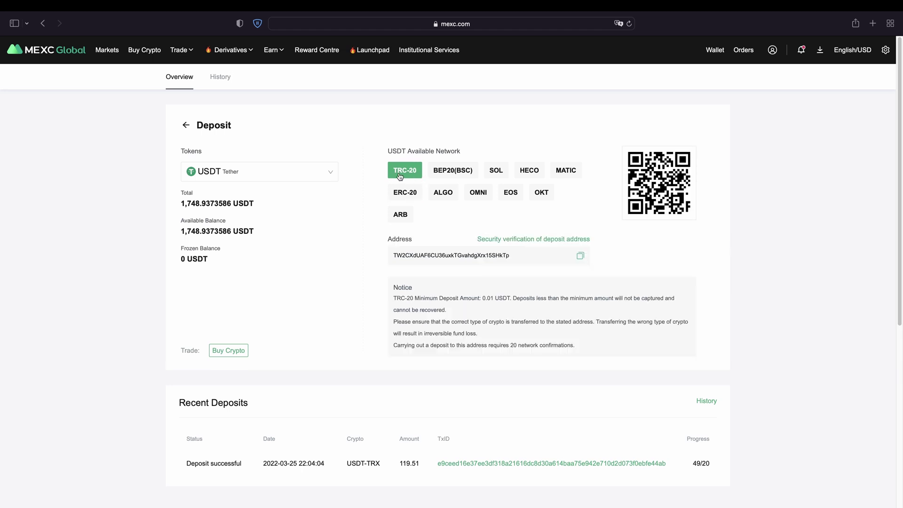
click(580, 255)
- Open Buy Crypto on the Credit/Debit Card tab and review the payment provider list
click(145, 53)
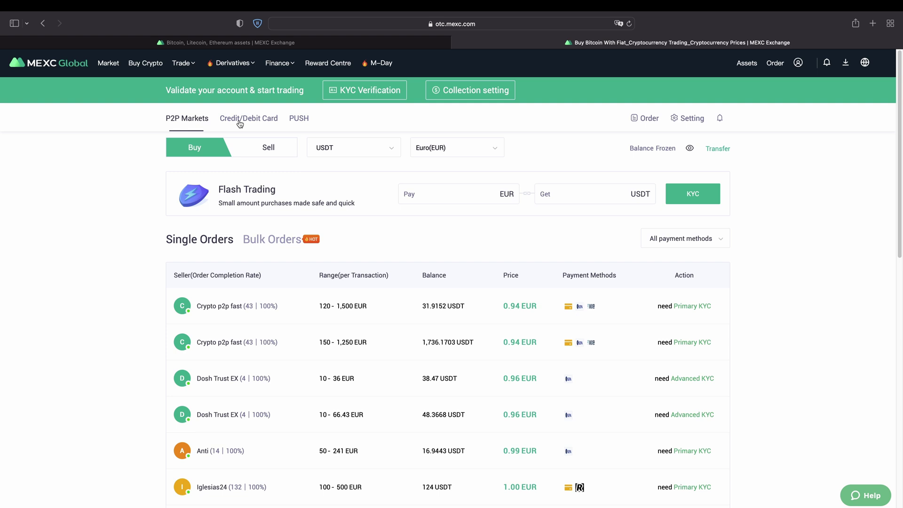
click(240, 121)
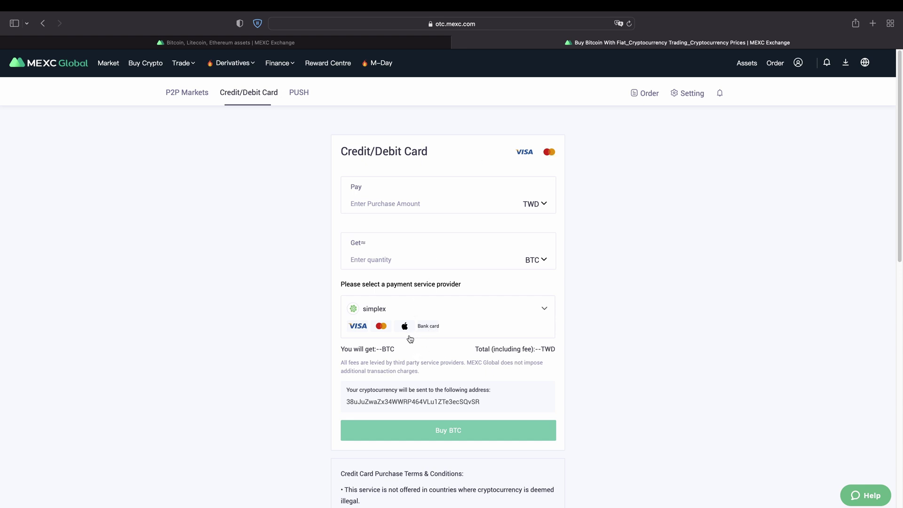
click(538, 313)
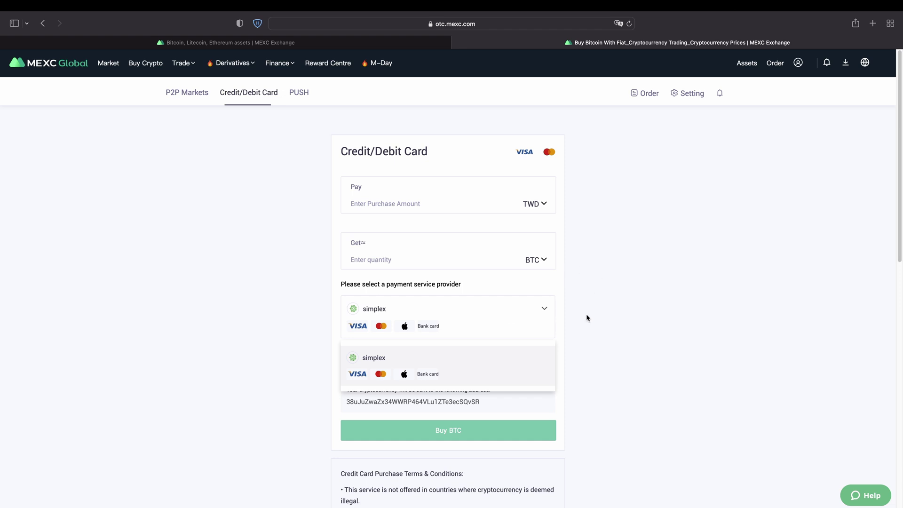
click(595, 233)
- Change the pay currency from TWD to EUR, keeping BTC as the coin received
click(543, 205)
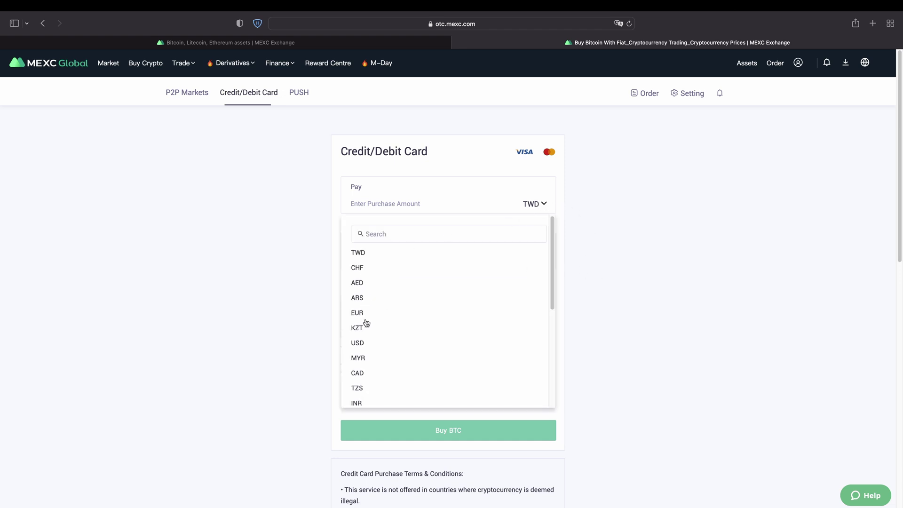
scroll(368, 320, down, 4)
scroll(371, 319, up, 4)
click(362, 315)
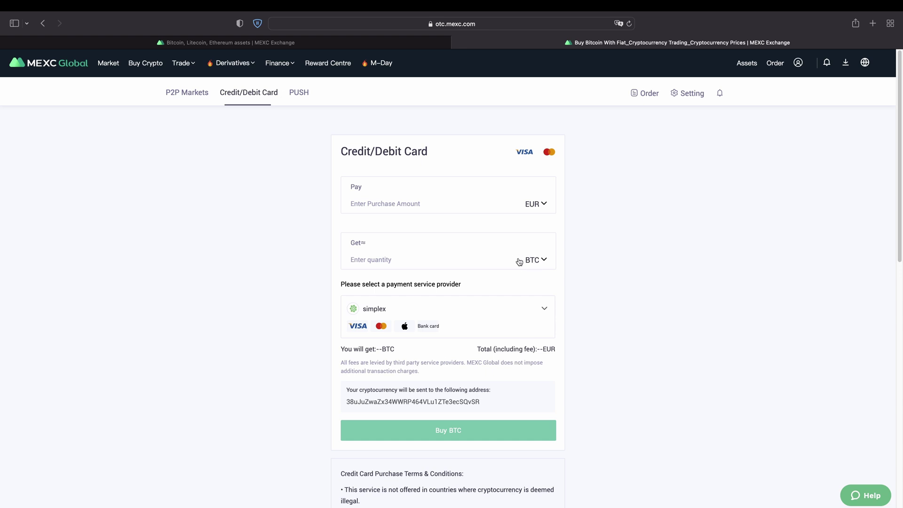
click(536, 261)
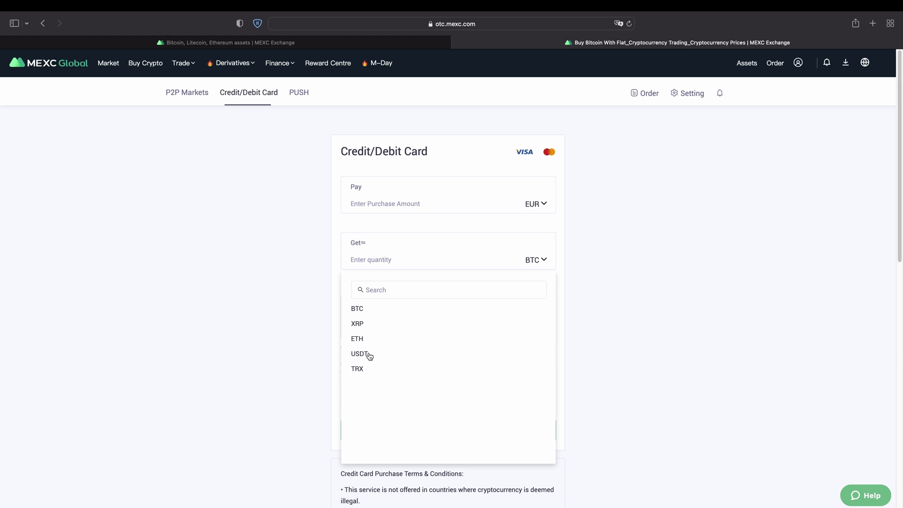
click(358, 308)
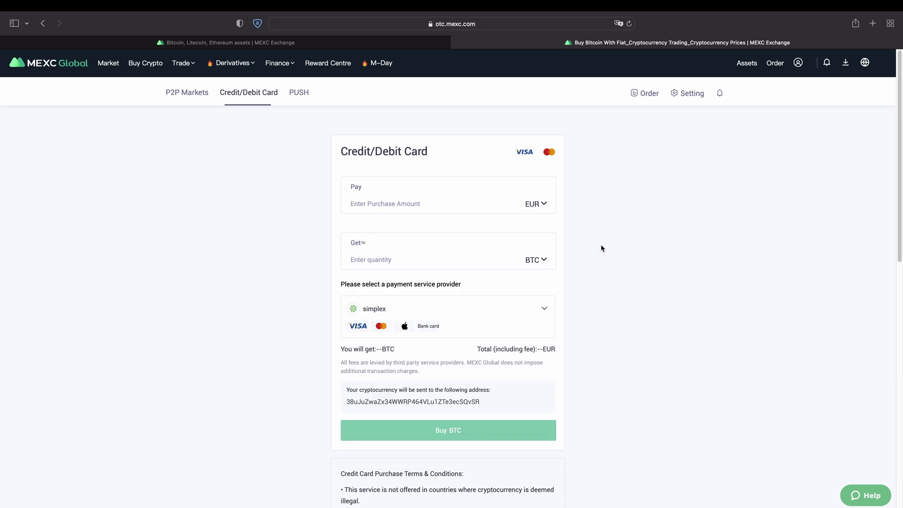
- Enter 500 EUR, pick banxa as the provider, and start the Buy BTC purchase
text(500)
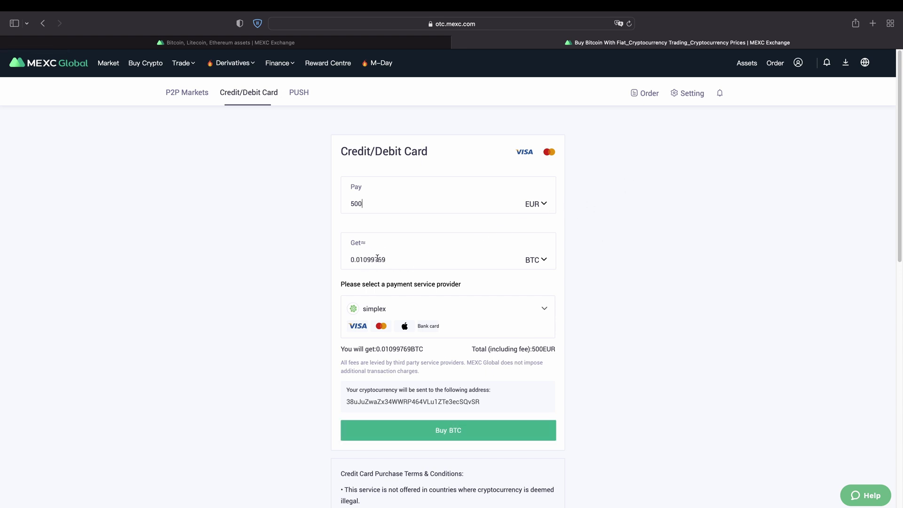
click(544, 309)
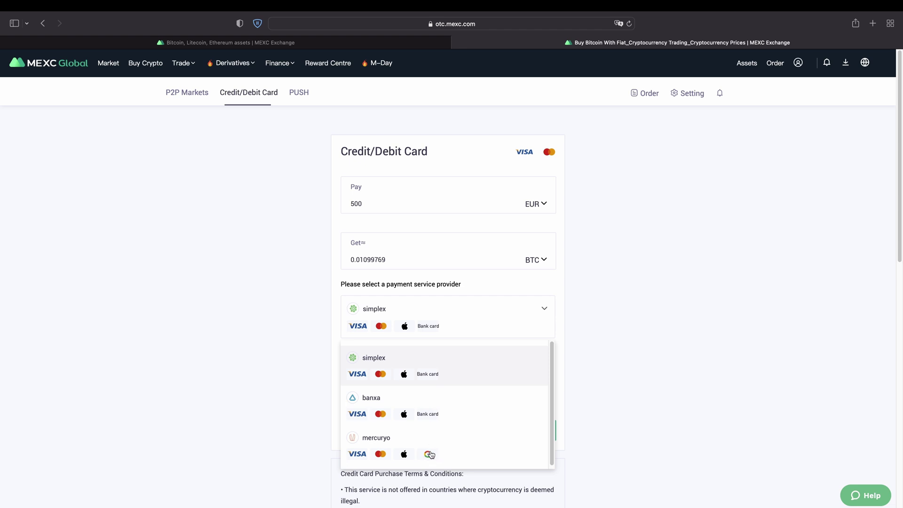
click(391, 404)
click(349, 426)
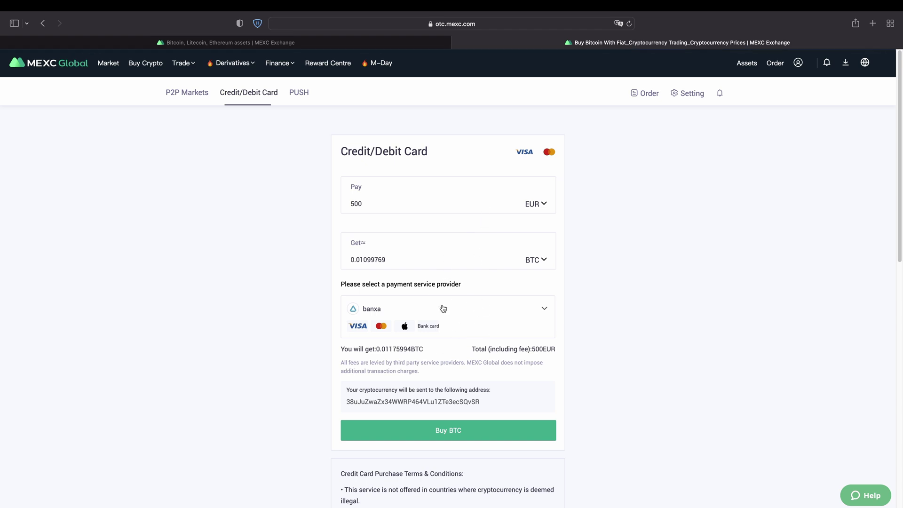
click(459, 432)
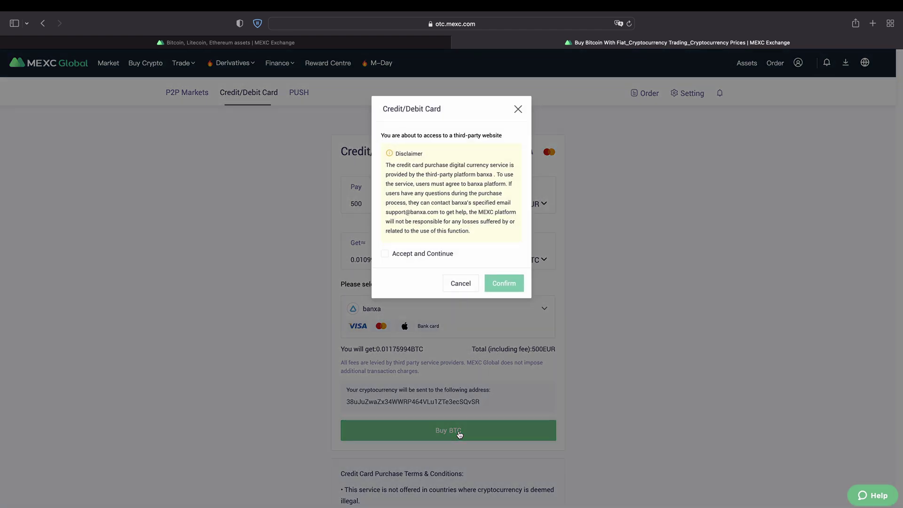
- Accept the banxa disclaimer and choose SEPA Bank Transfer as the transfer type
click(387, 255)
click(499, 282)
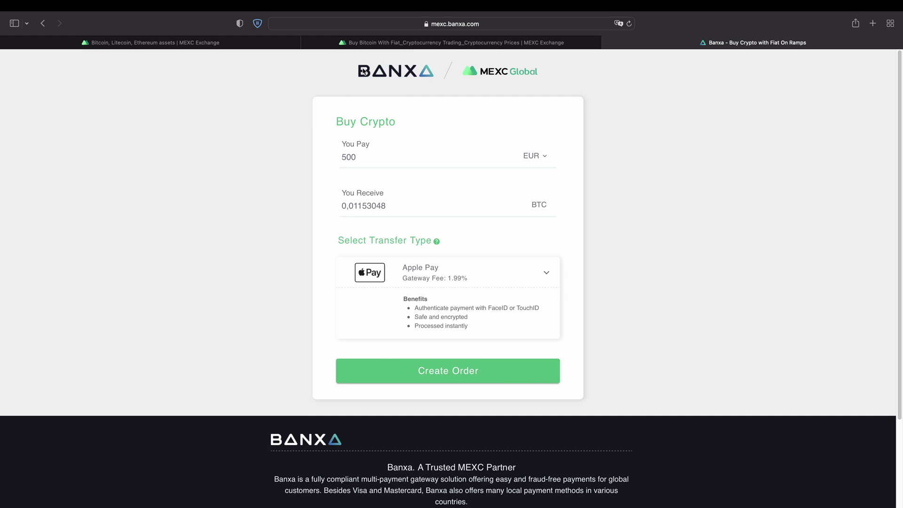
click(547, 274)
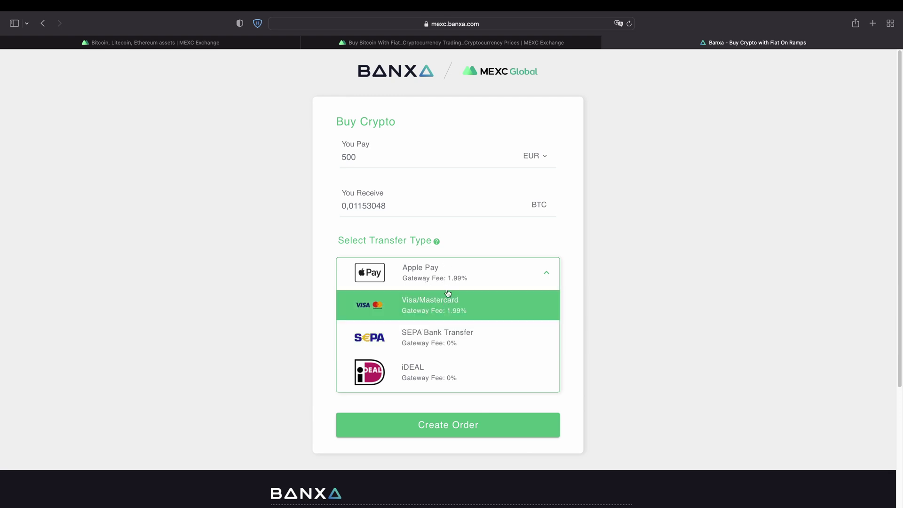
click(449, 329)
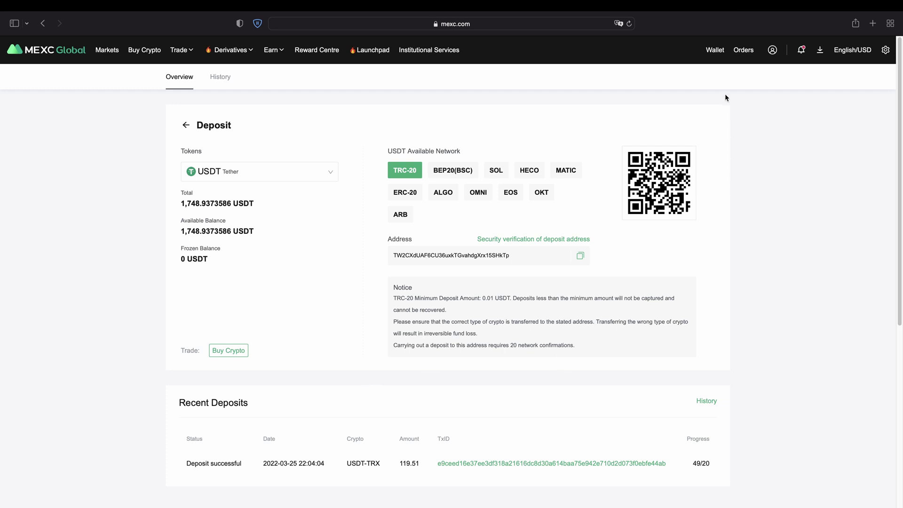
- Return to the wallet overview, now showing 0.03774391 BTC all in Spot
mouse_move(715, 50)
click(714, 73)
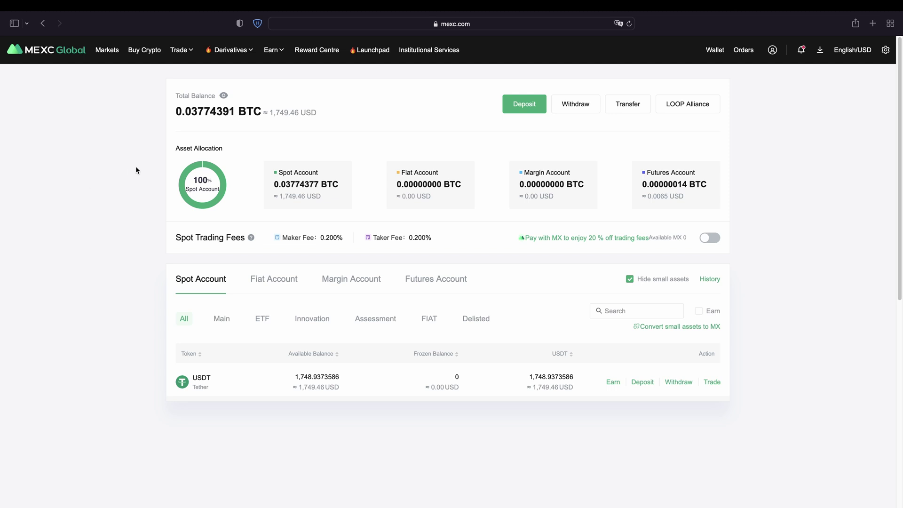
- Go to Markets and browse the Spot list of USDT pairs
click(109, 61)
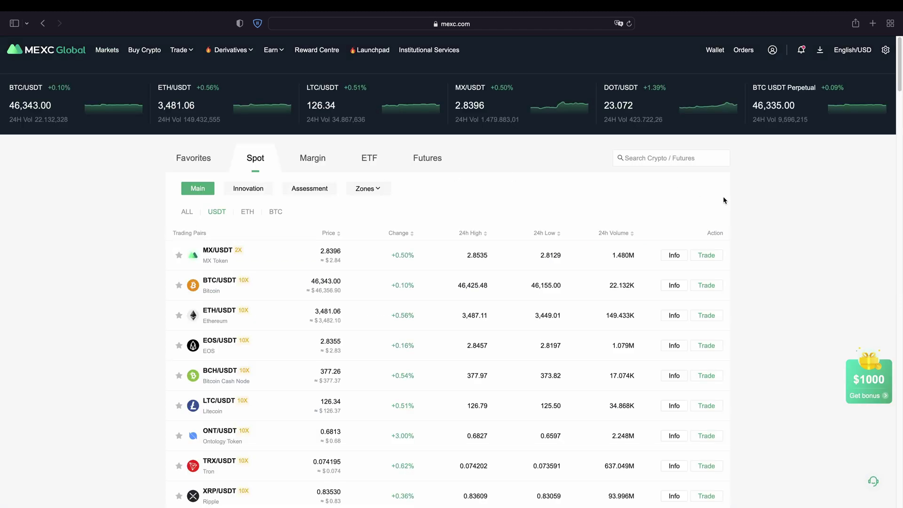
scroll(751, 207, down, 6)
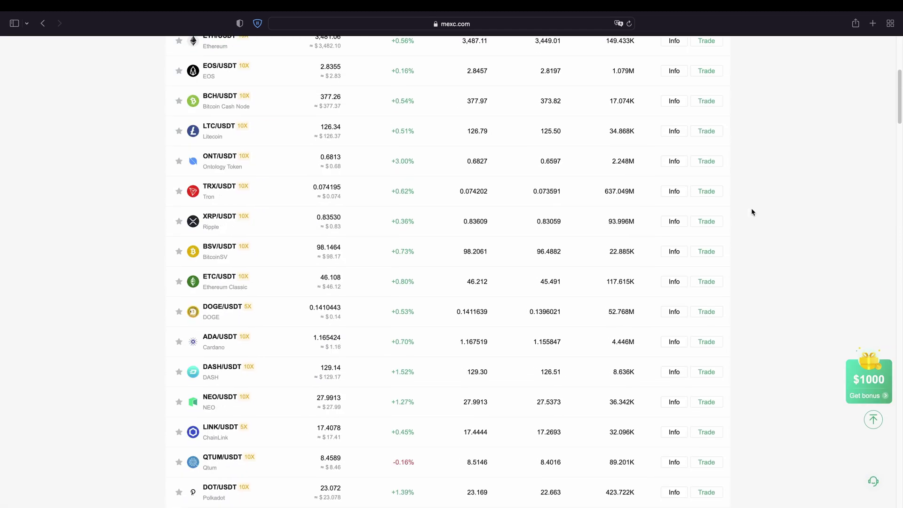
scroll(751, 209, down, 15)
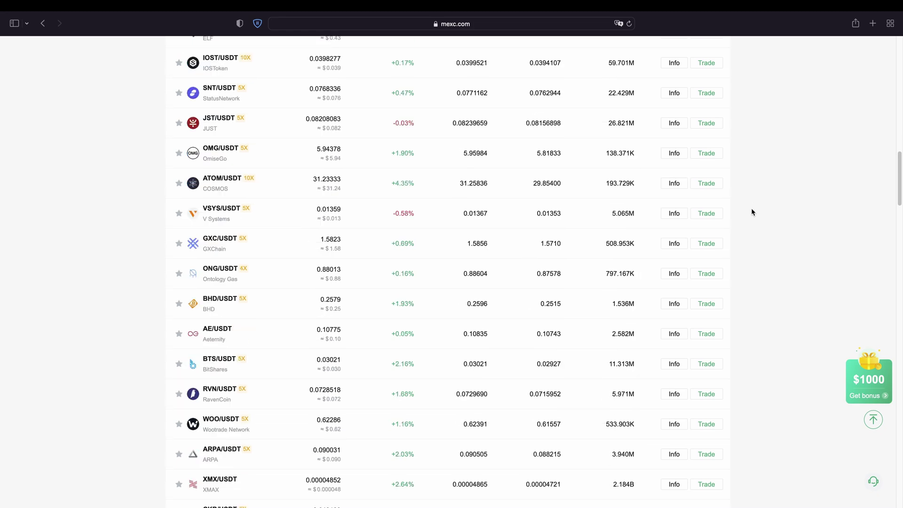
scroll(752, 213, down, 20)
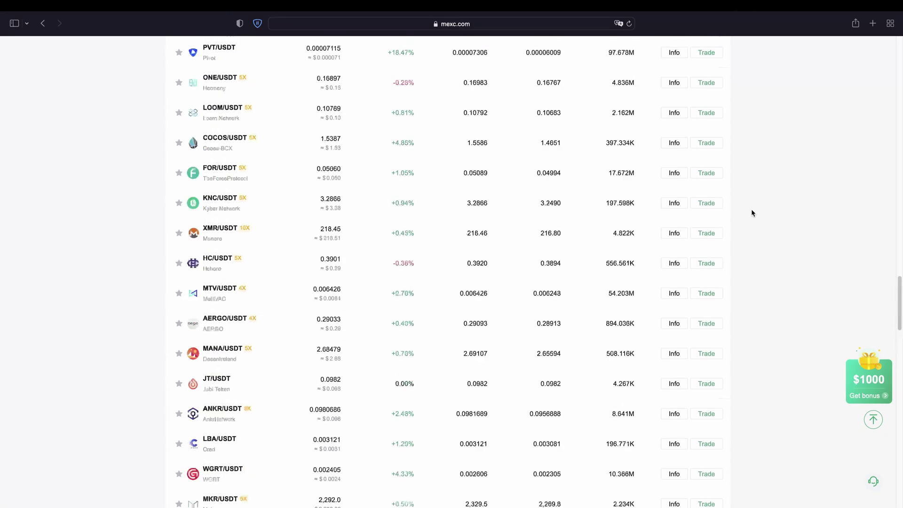
scroll(751, 209, up, 20)
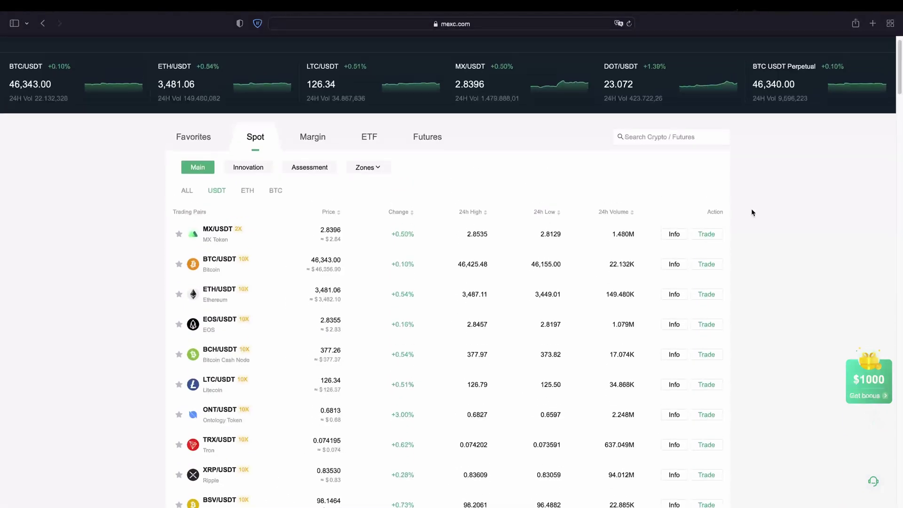
scroll(752, 211, up, 1)
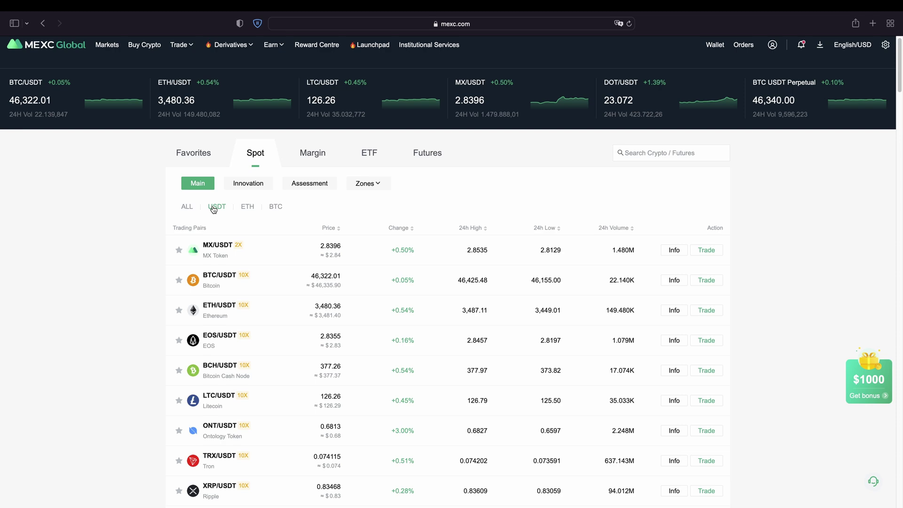
- Browse the BTC-quoted pairs, then open the BTC/USDT trading page
click(264, 209)
scroll(249, 256, down, 9)
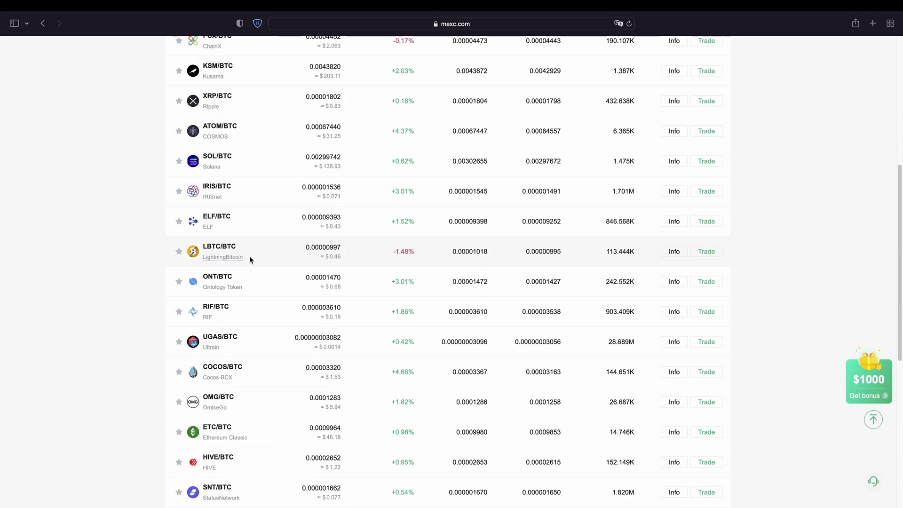
scroll(249, 253, up, 10)
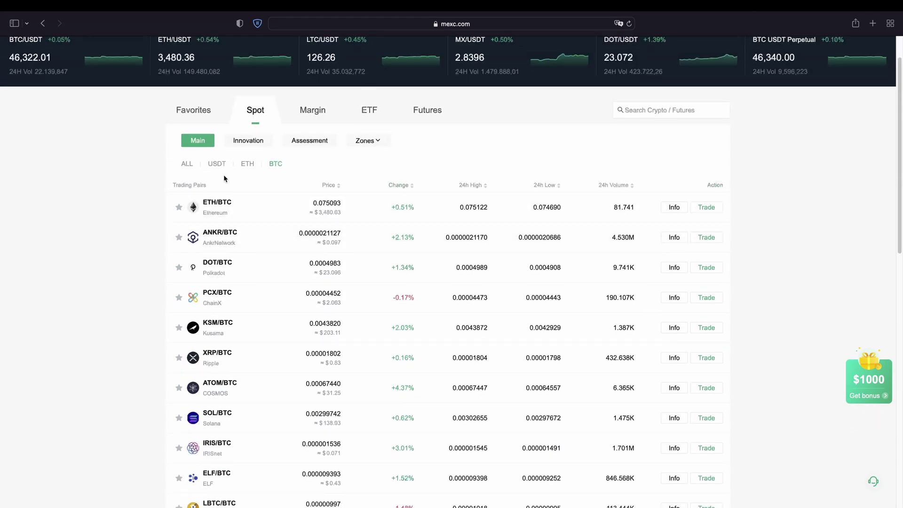
scroll(247, 214, down, 5)
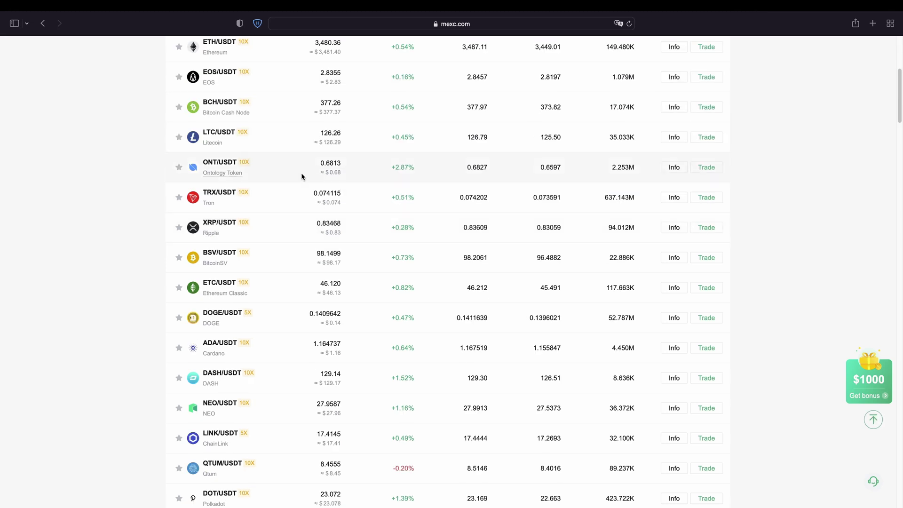
scroll(366, 348, up, 4)
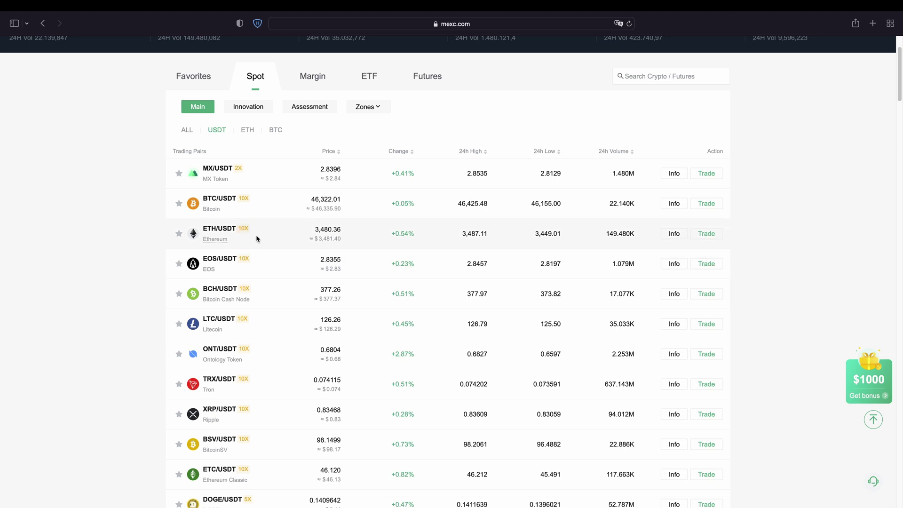
scroll(247, 349, down, 1)
scroll(276, 286, up, 2)
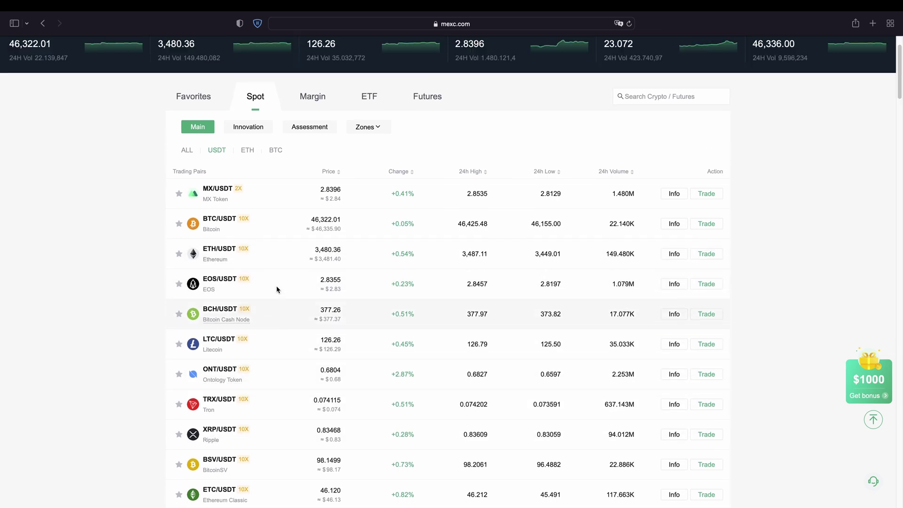
scroll(277, 286, up, 3)
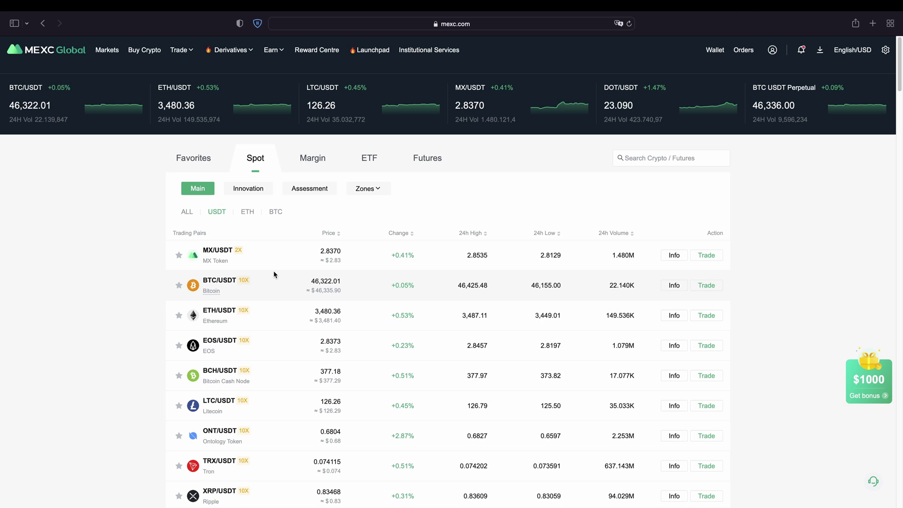
scroll(273, 270, down, 1)
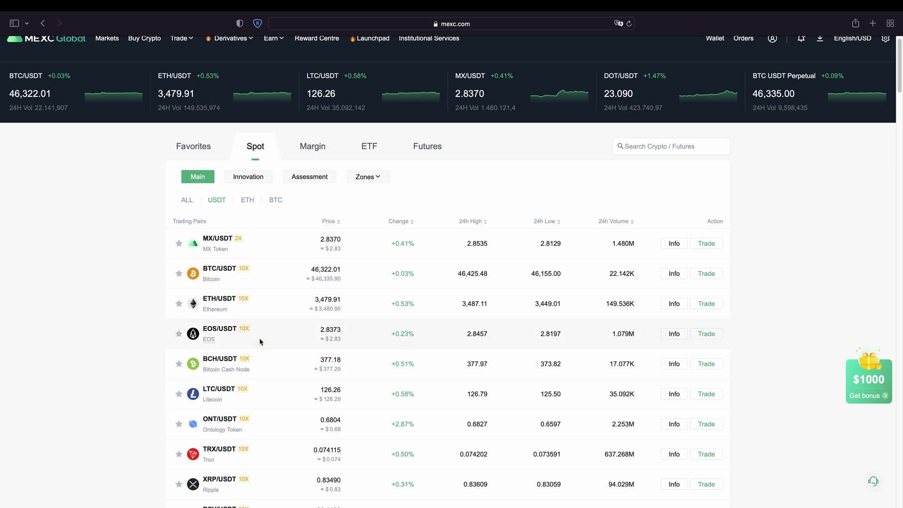
scroll(320, 263, down, 3)
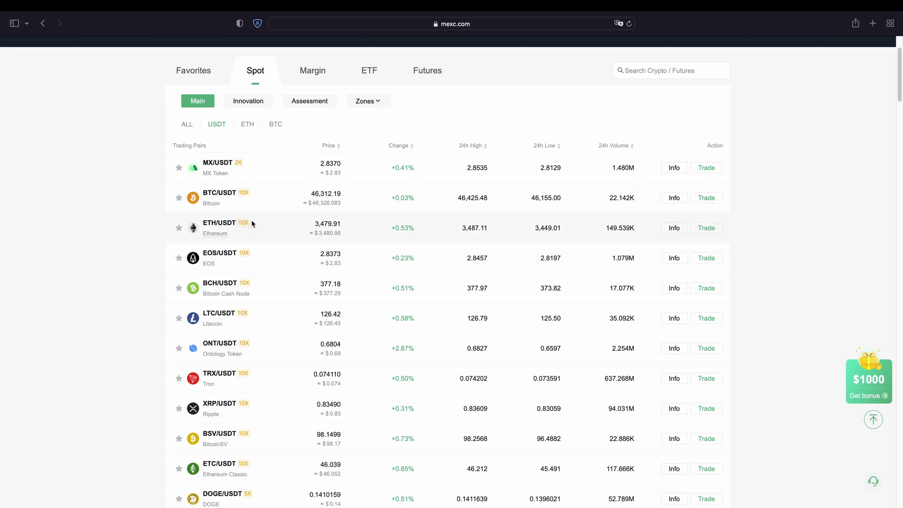
scroll(247, 273, down, 8)
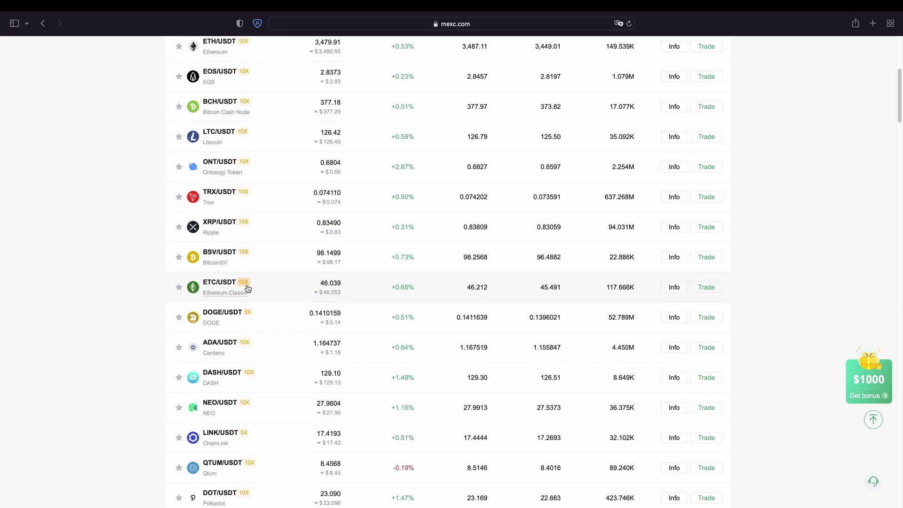
scroll(269, 293, up, 12)
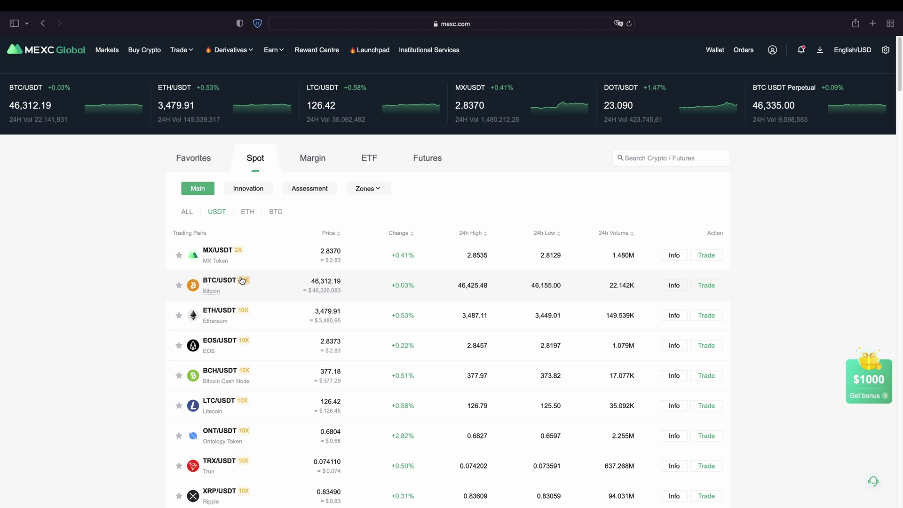
scroll(242, 281, down, 3)
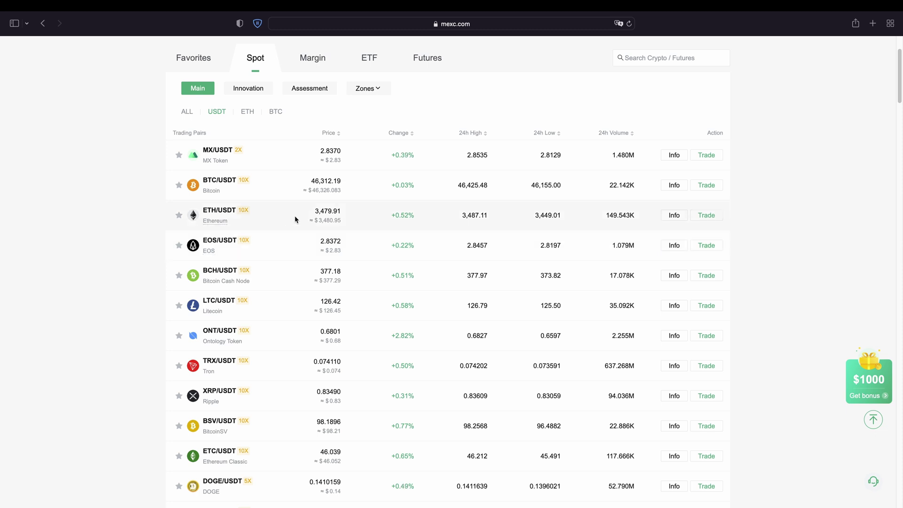
scroll(225, 190, down, 3)
scroll(295, 266, up, 2)
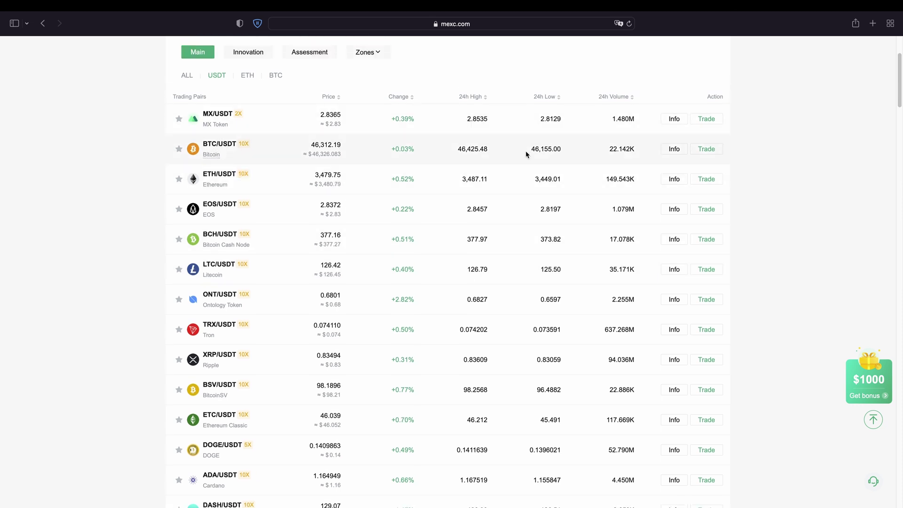
click(707, 150)
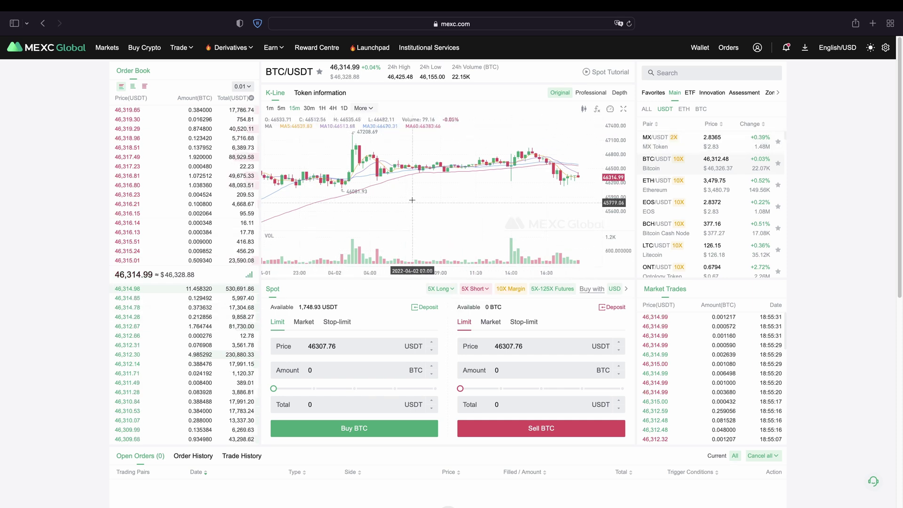
- Remove the MA lines and VOL sub-chart from the BTC/USDT chart
click(596, 109)
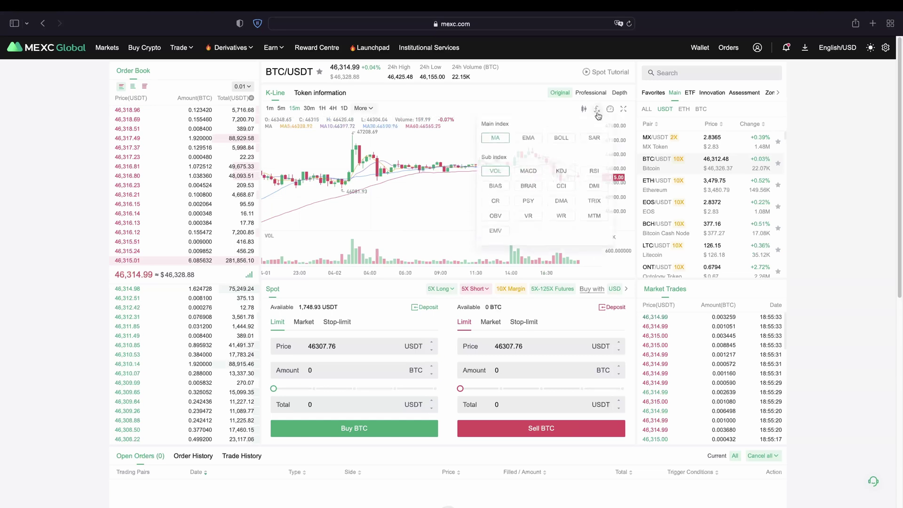
click(493, 139)
click(496, 171)
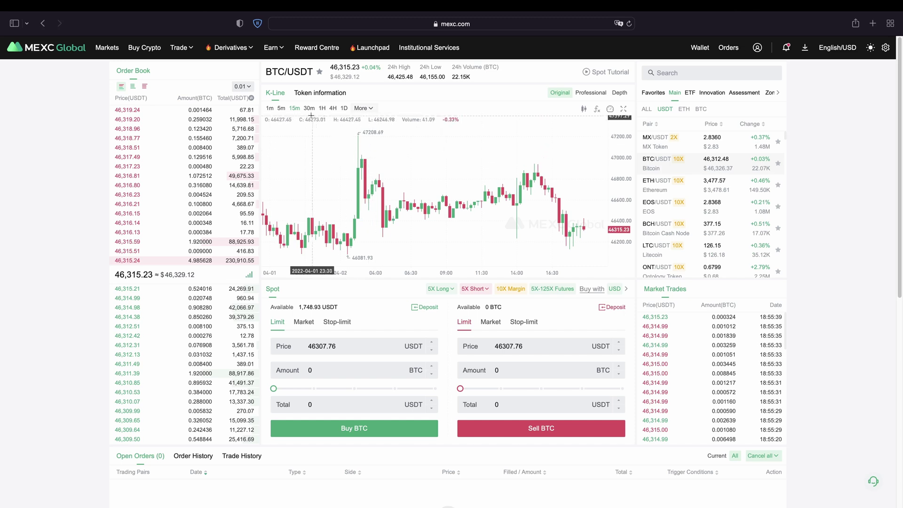
- Switch the chart to 4H candles and pan back to late March
click(309, 108)
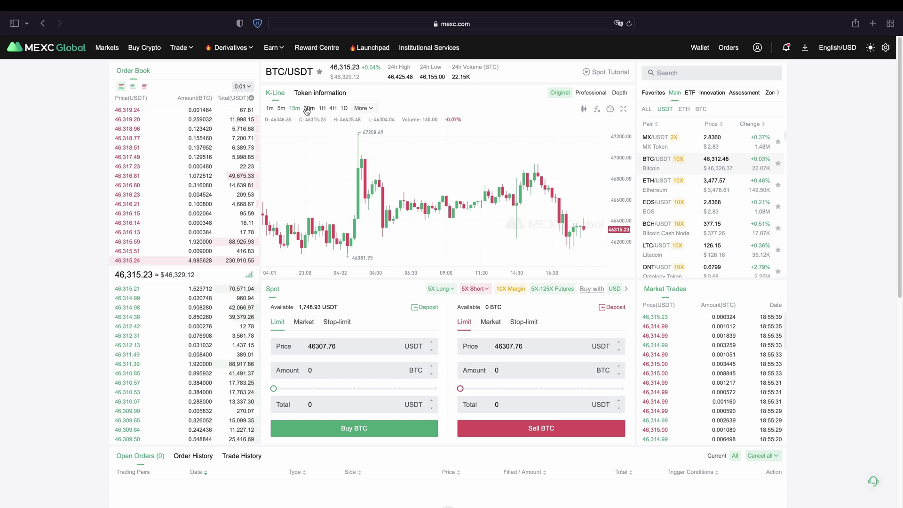
click(334, 109)
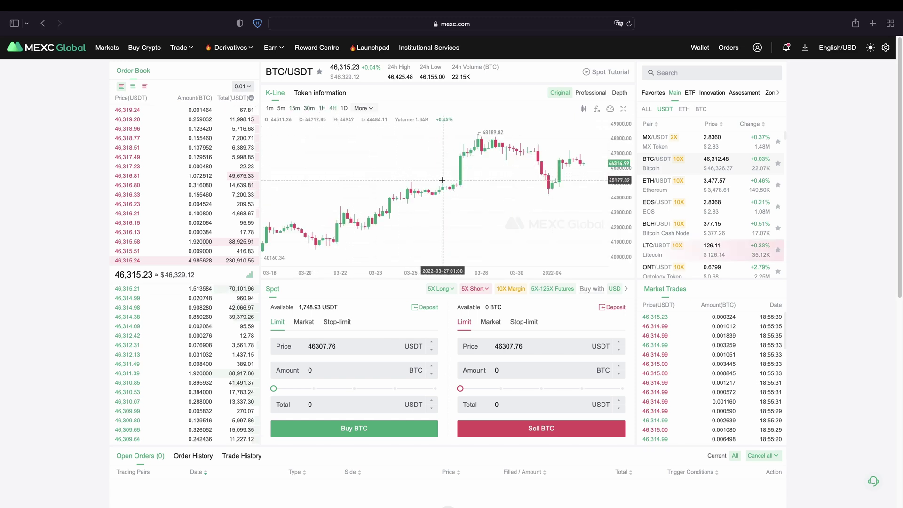
drag(494, 177, 416, 175)
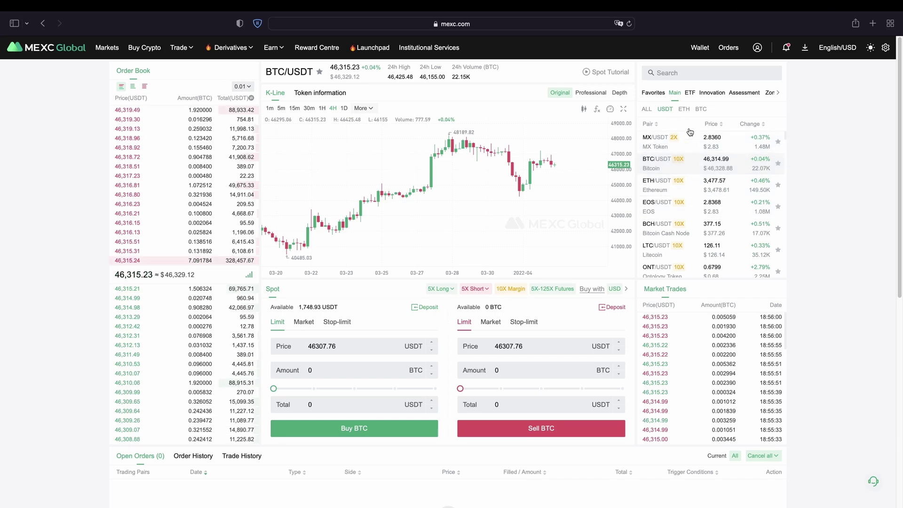
- Check the popular pair searches, then scroll down to the empty Open Orders list
scroll(731, 189, down, 3)
scroll(725, 186, down, 5)
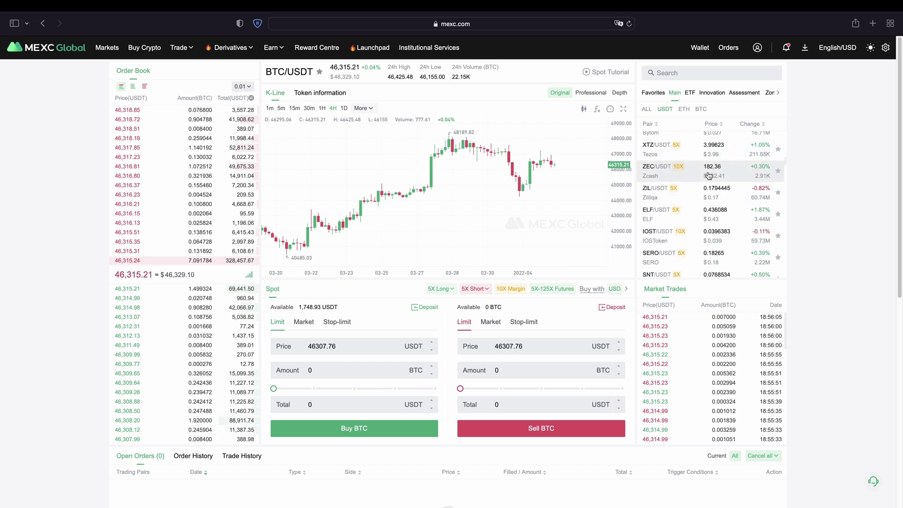
scroll(710, 181, up, 3)
click(686, 73)
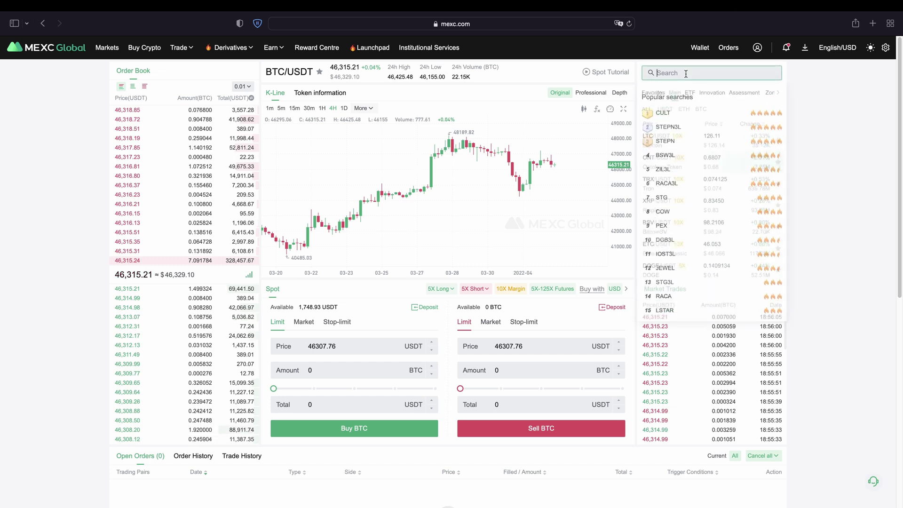
click(753, 396)
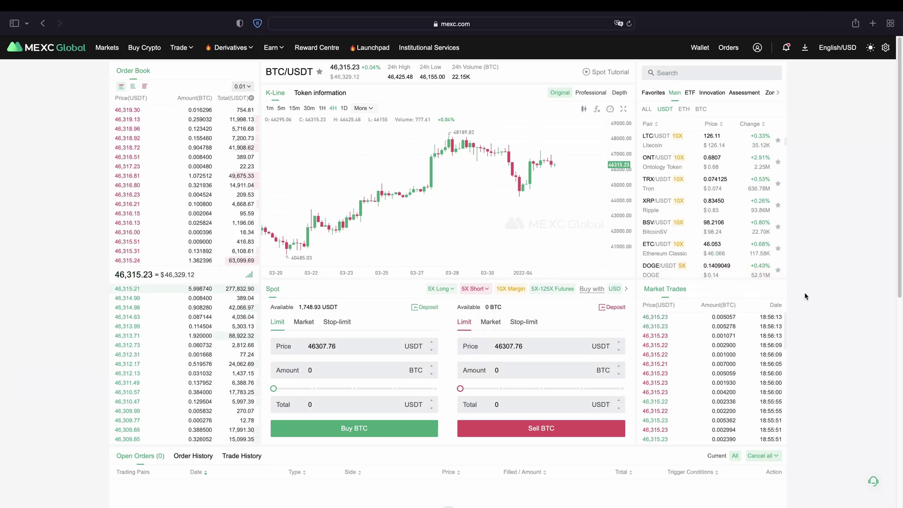
scroll(812, 261, down, 3)
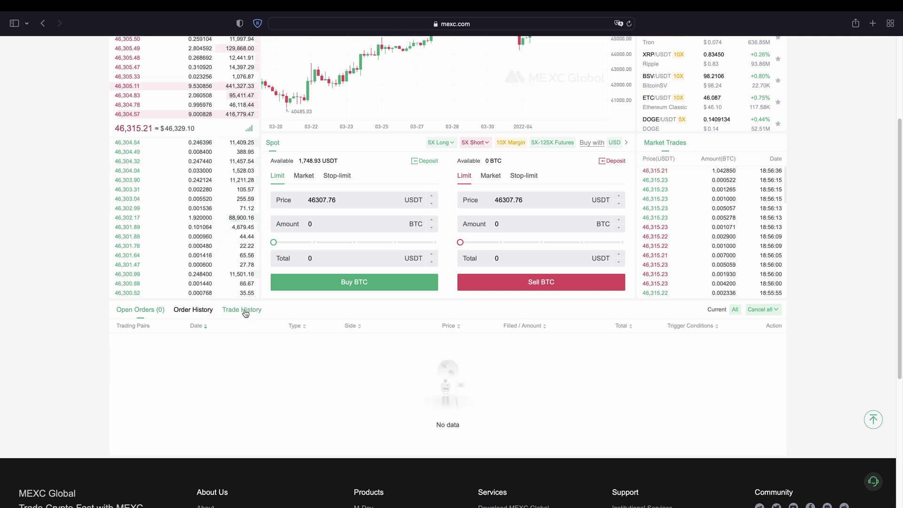
- Highlight the 0 BTC and 1,748.93 USDT available balances on the Sell and Buy panels, then clear the selection
scroll(423, 376, up, 3)
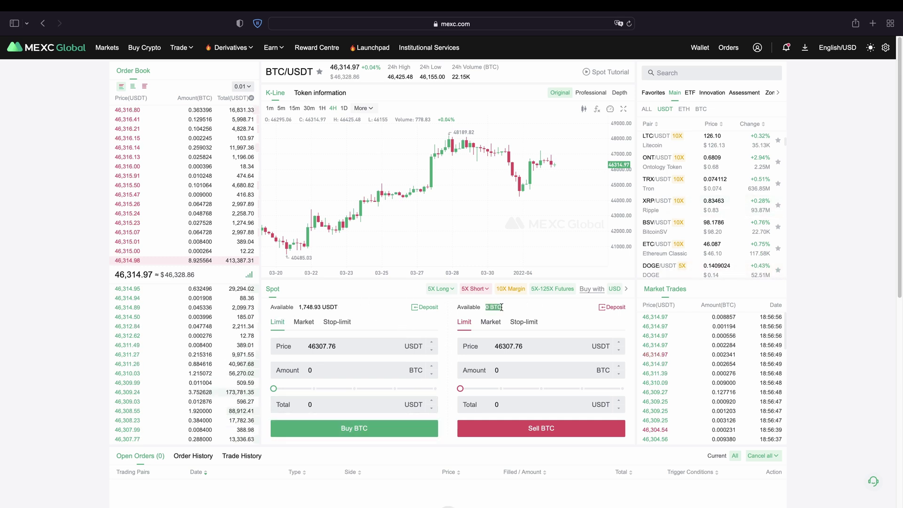
drag(486, 307, 503, 307)
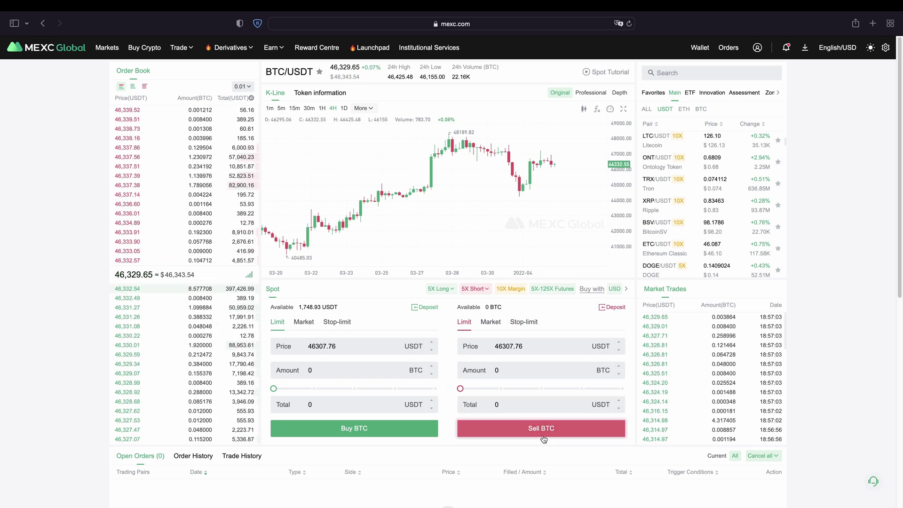
drag(281, 307, 340, 306)
click(309, 311)
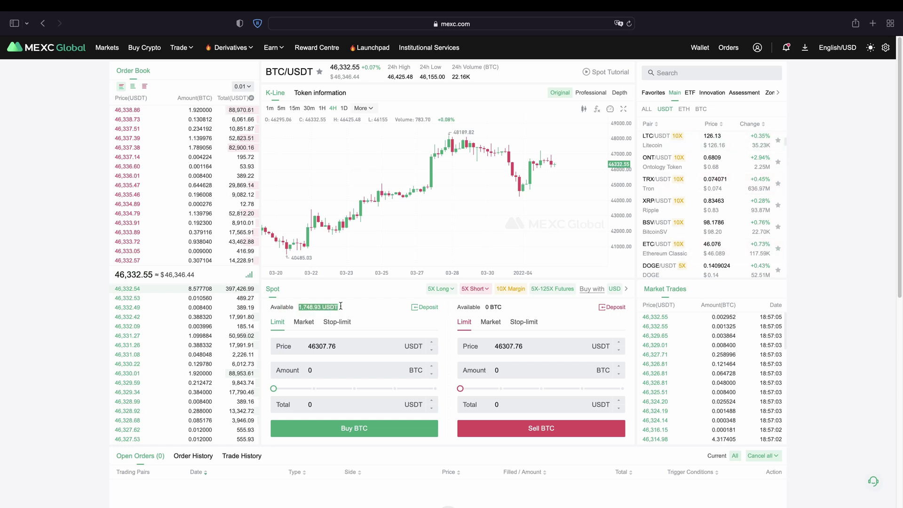
click(339, 307)
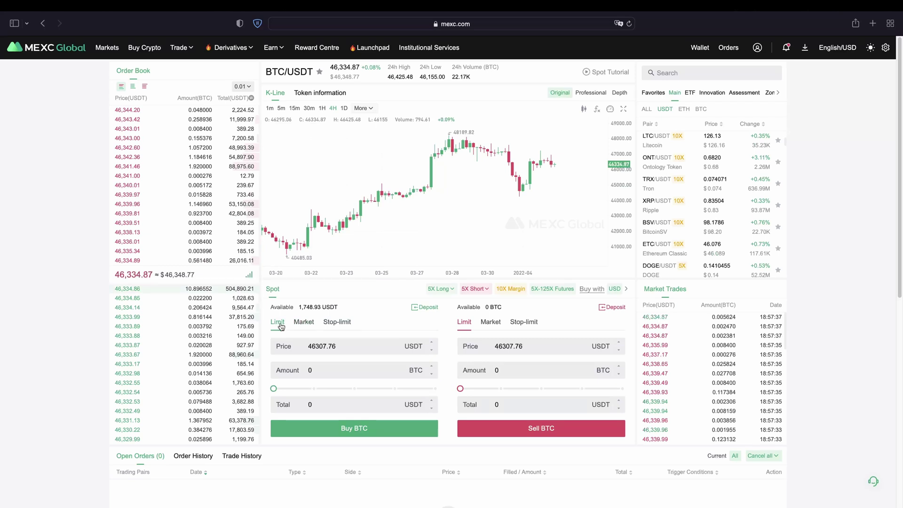
- Switch the Buy panel to a Market order and set its total to 1000 USDT
click(328, 348)
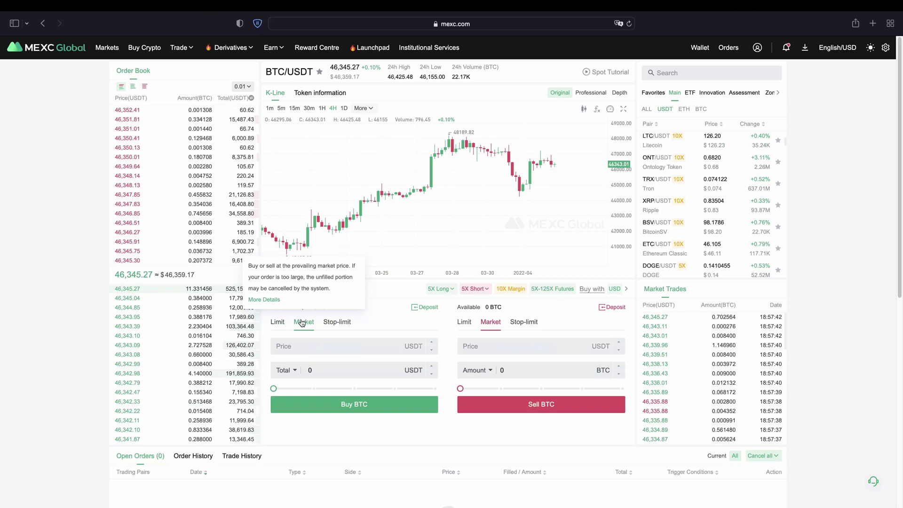
click(304, 322)
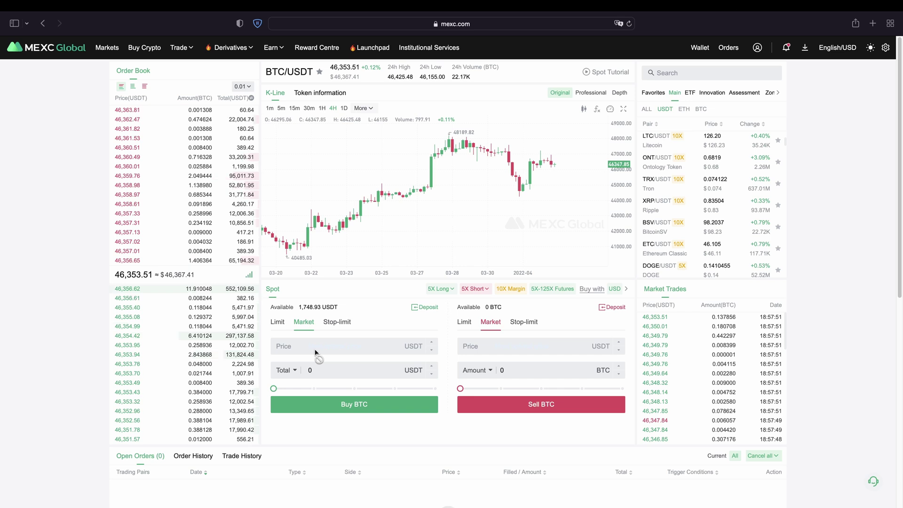
click(318, 369)
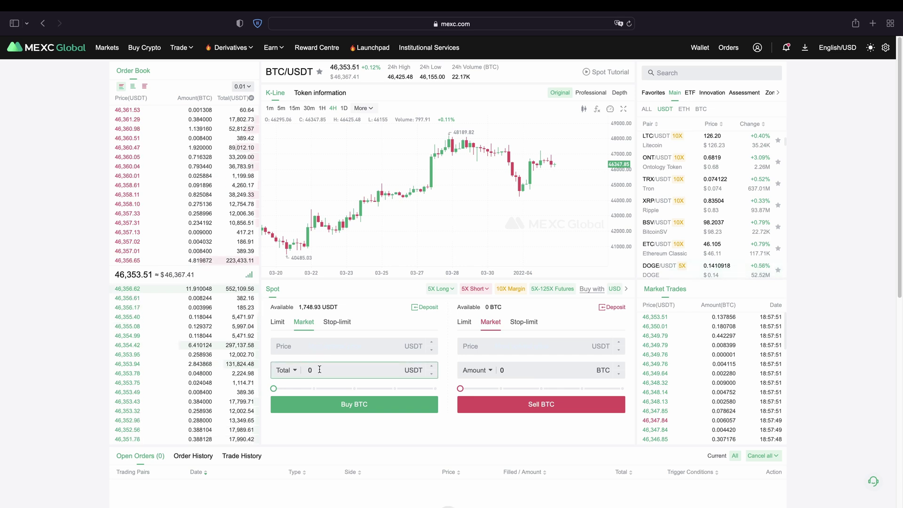
drag(319, 370, 285, 370)
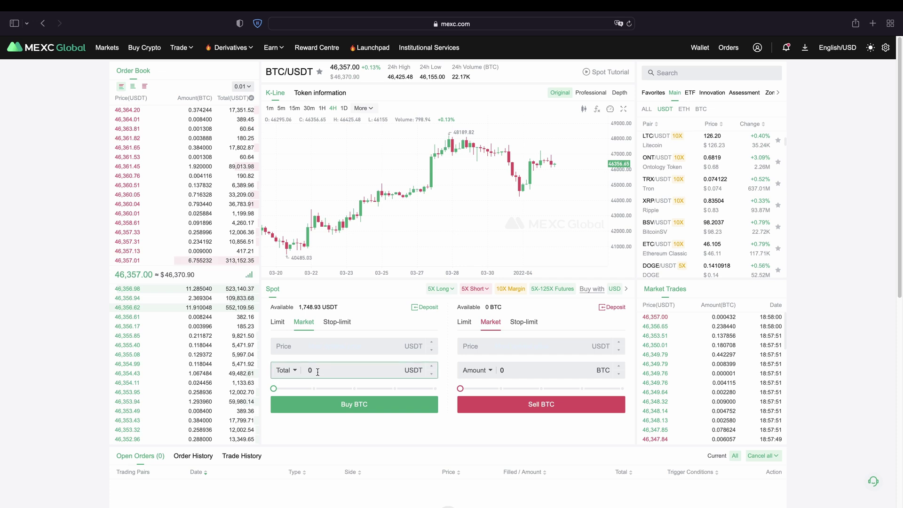
text(500)
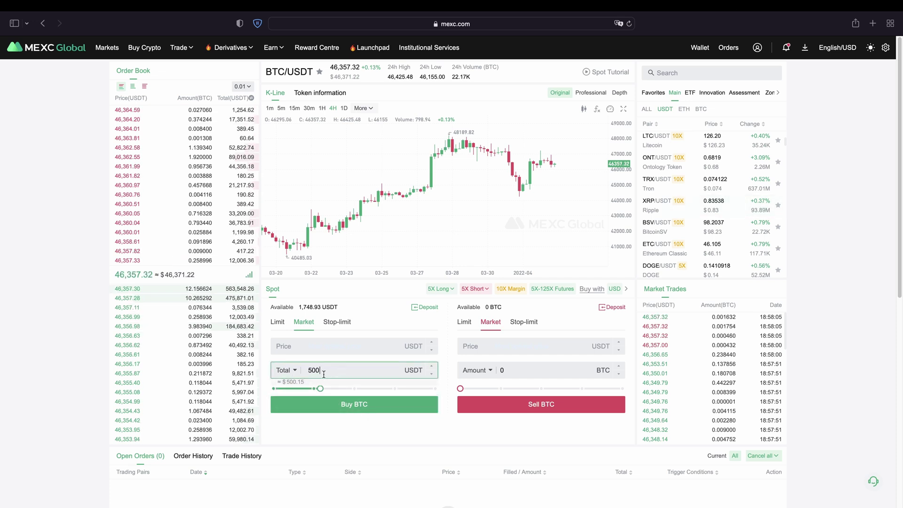
drag(322, 390, 369, 389)
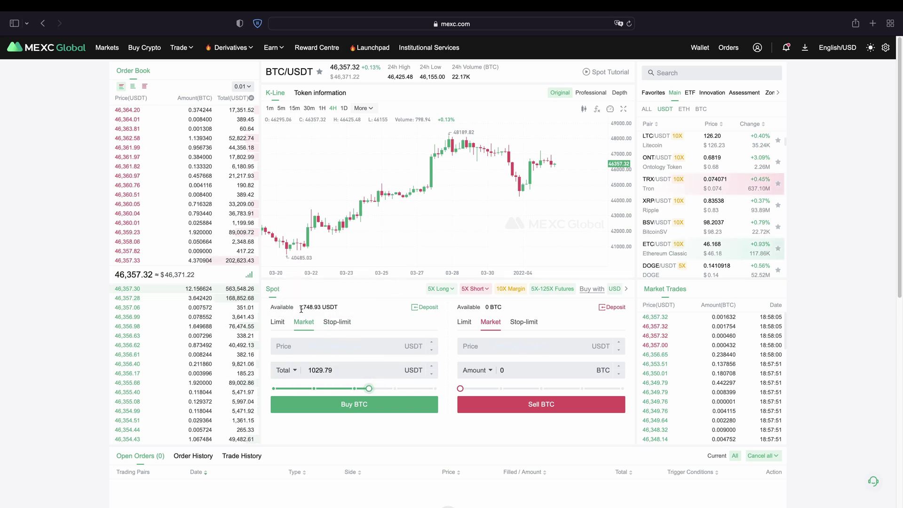
drag(298, 307, 334, 307)
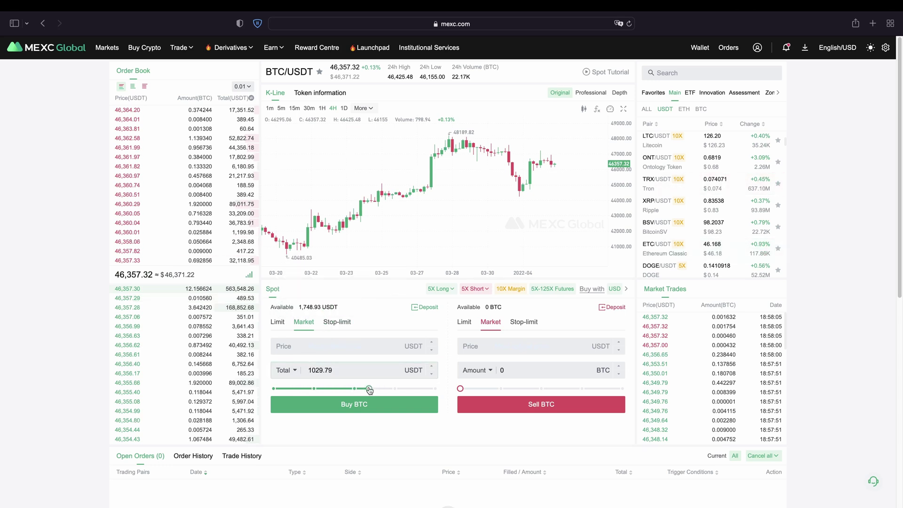
drag(368, 389, 303, 371)
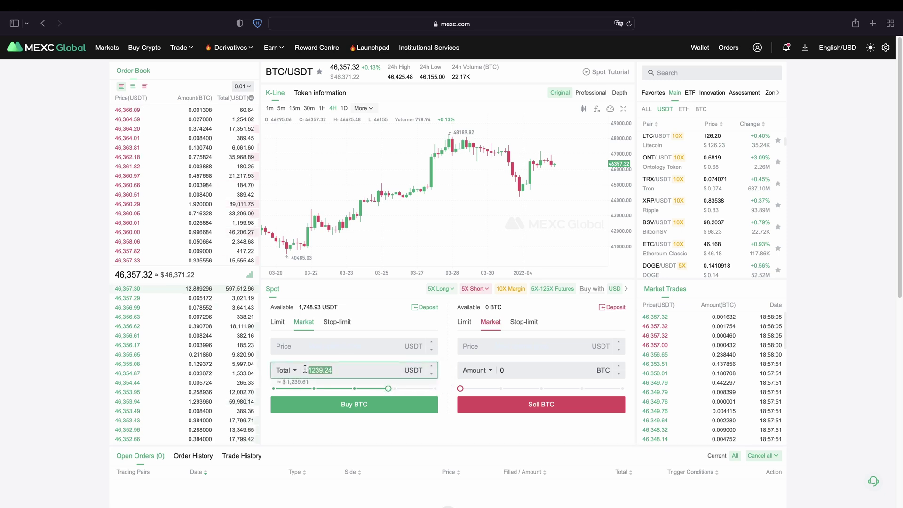
text(1000)
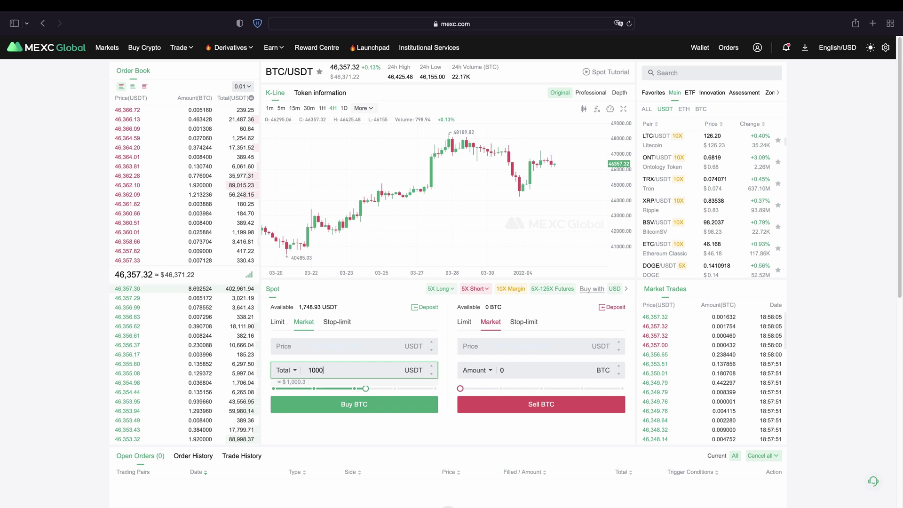
click(375, 430)
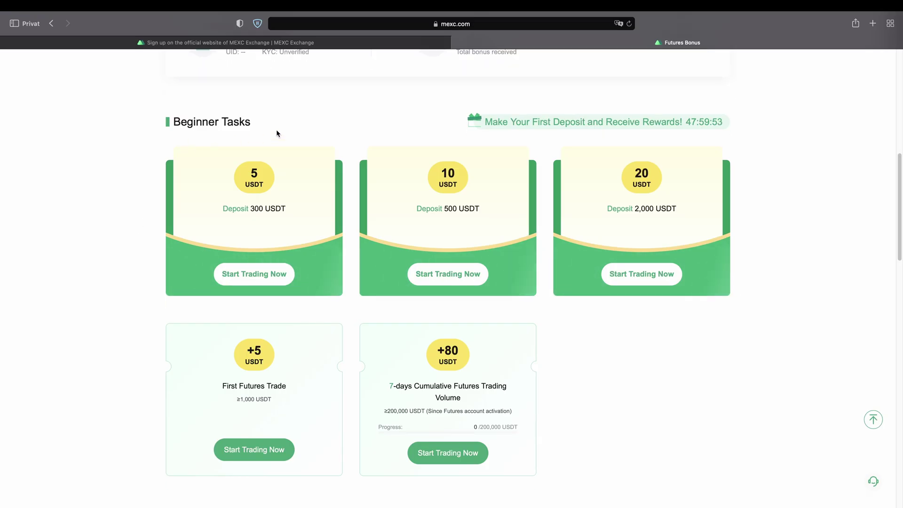
- Scroll down to review the Create an Account email sign-up form
scroll(276, 131, down, 12)
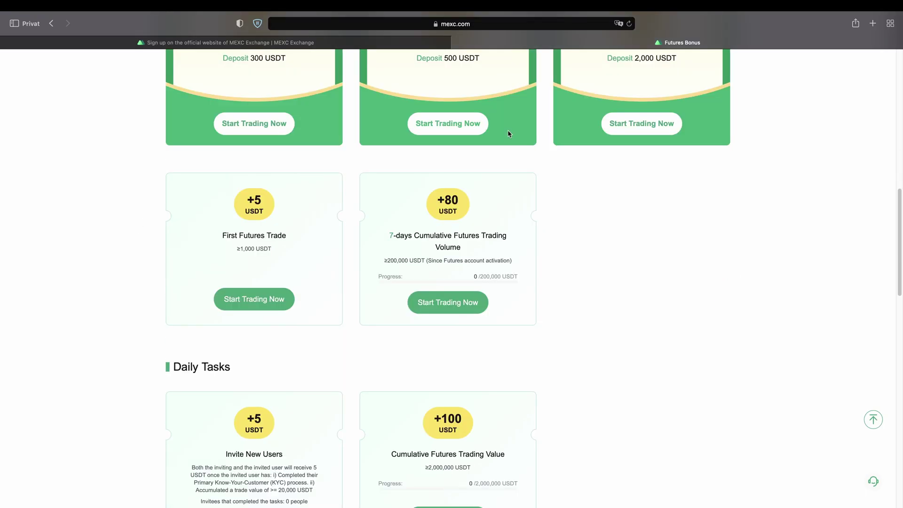